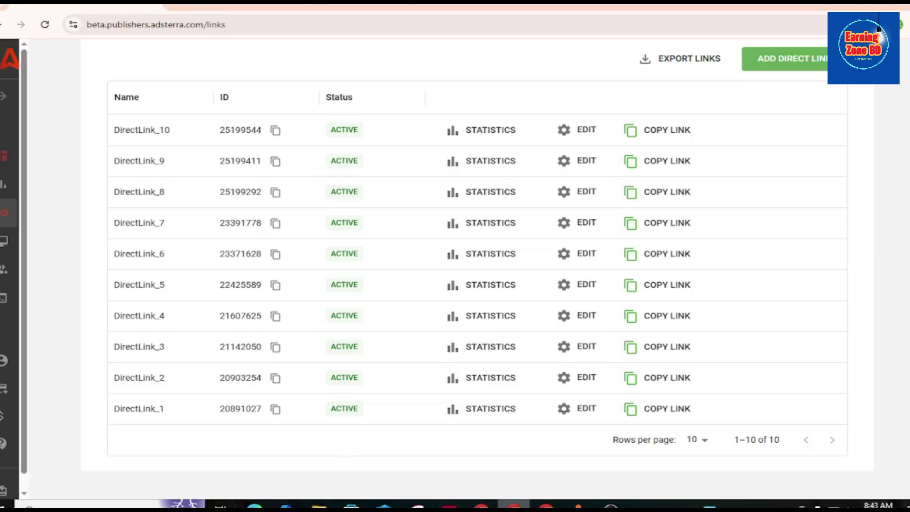
Switch to the Facebook browser window and open its video feed
left_click(564, 506)
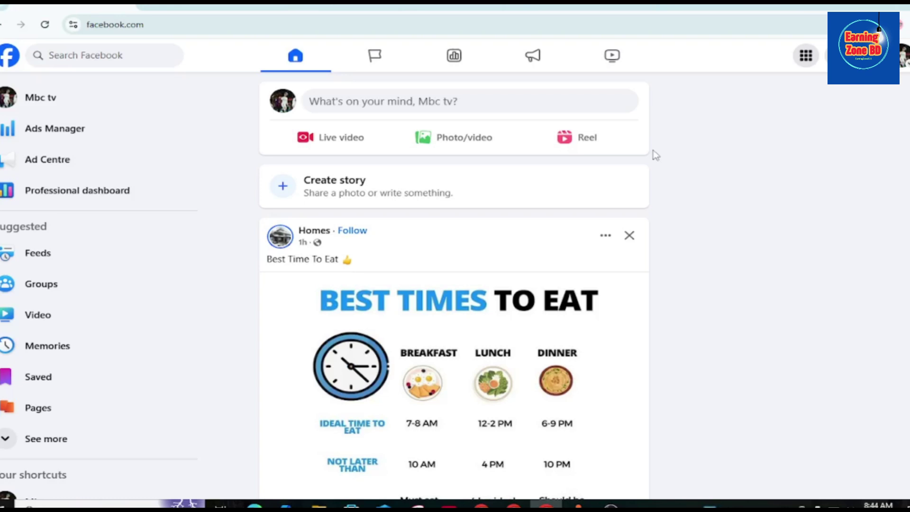
left_click(614, 62)
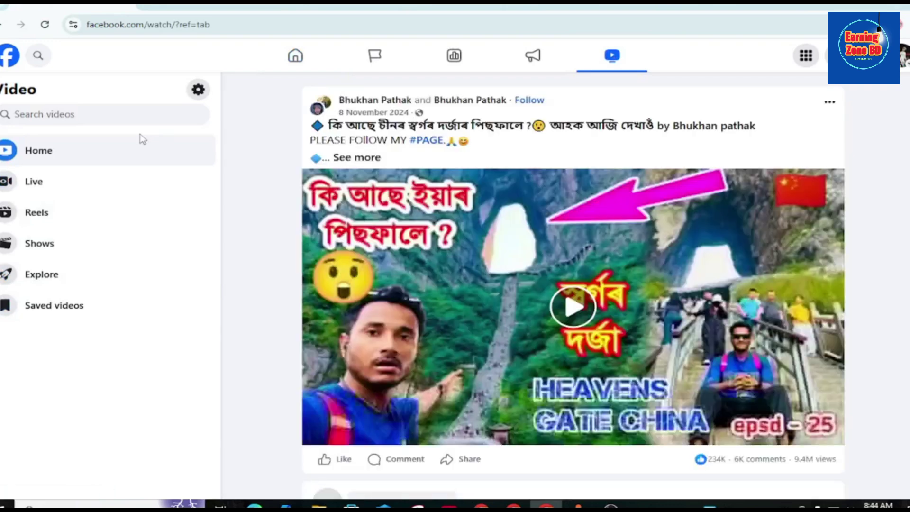
scroll(228, 275, "down", 4)
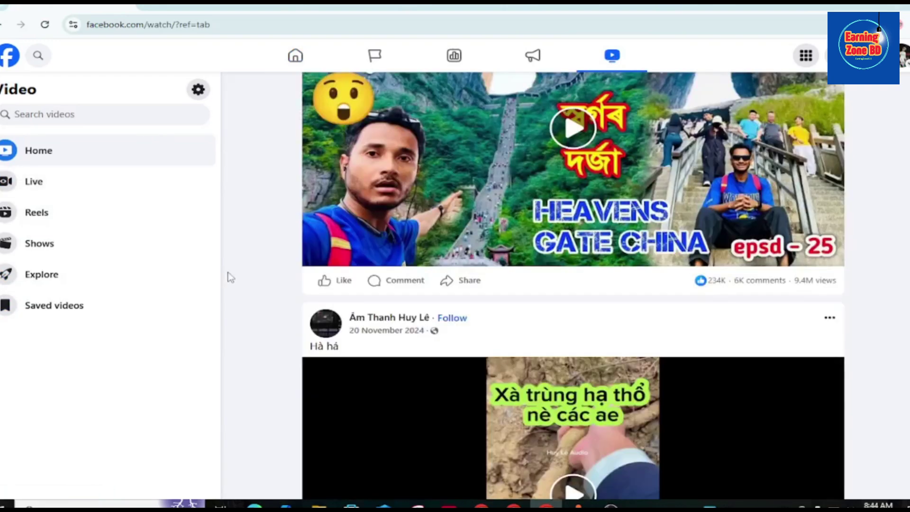
scroll(235, 260, "up", 3)
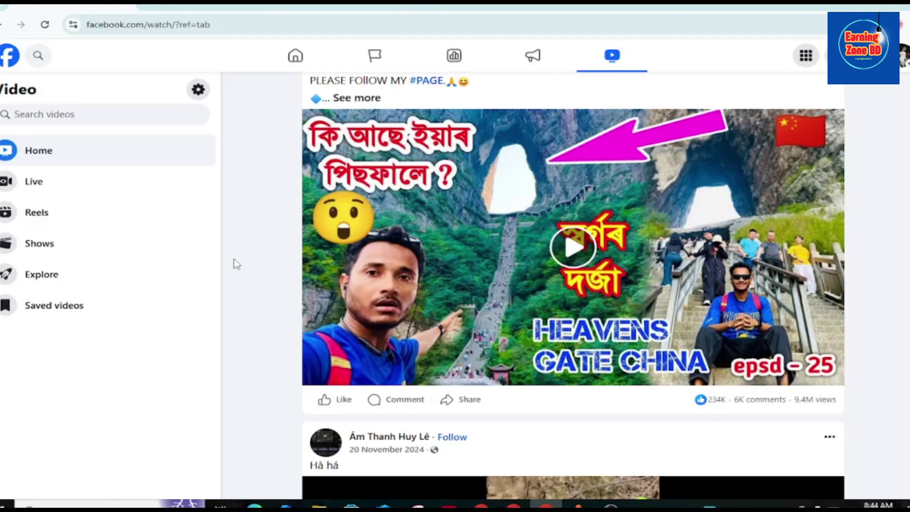
scroll(236, 201, "up", 1)
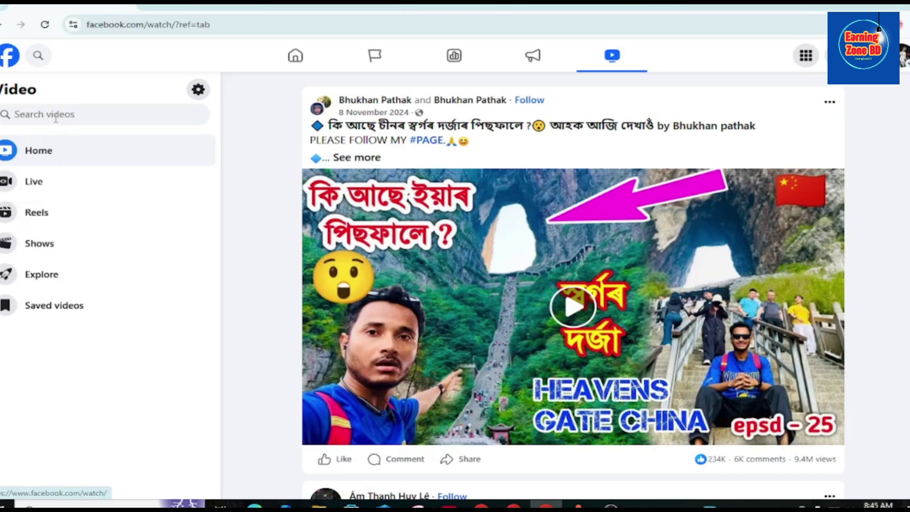
Search Facebook videos for "bangla funny natok clip"
left_click(56, 118)
type("bangla funny natok clip")
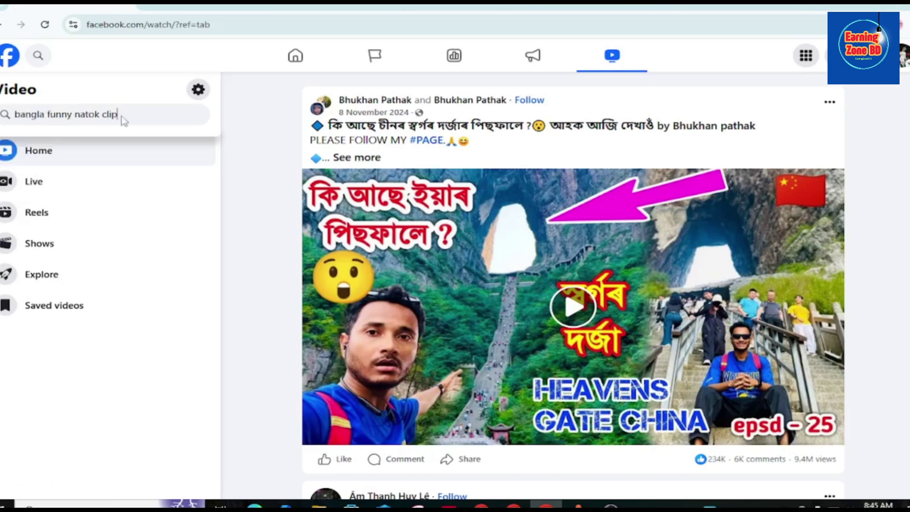
key("Return")
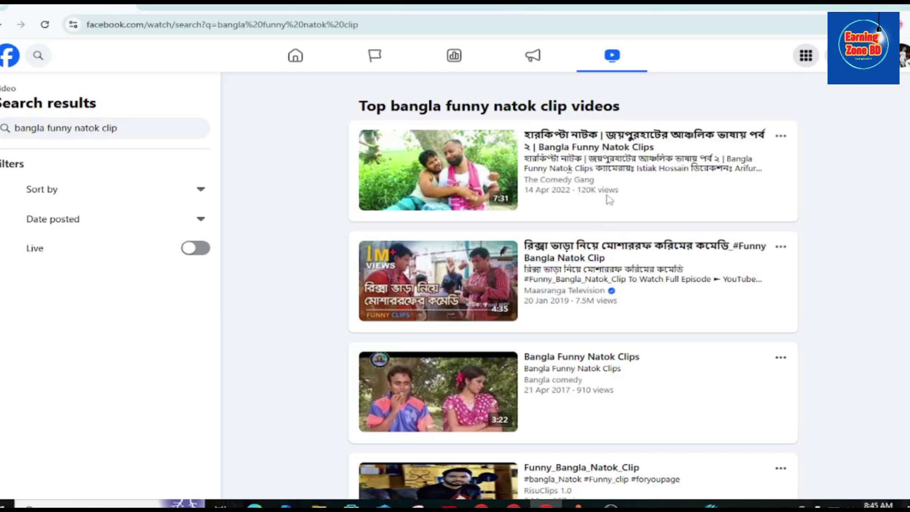
Sort the video search results by Most recent
scroll(595, 305, "down", 5)
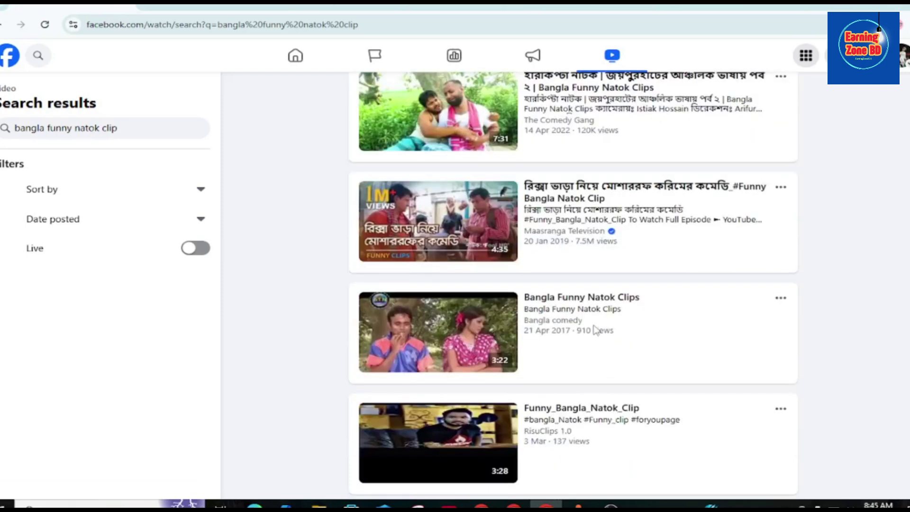
scroll(564, 327, "down", 6)
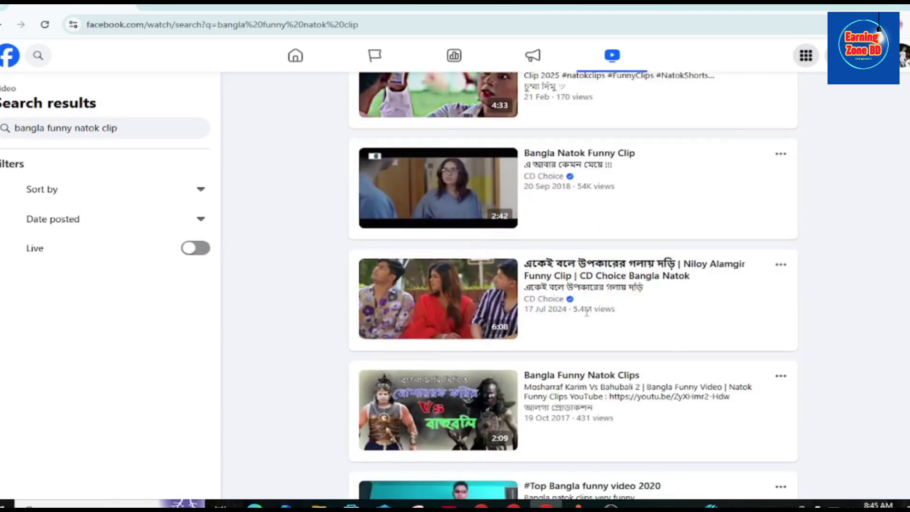
scroll(592, 380, "down", 7)
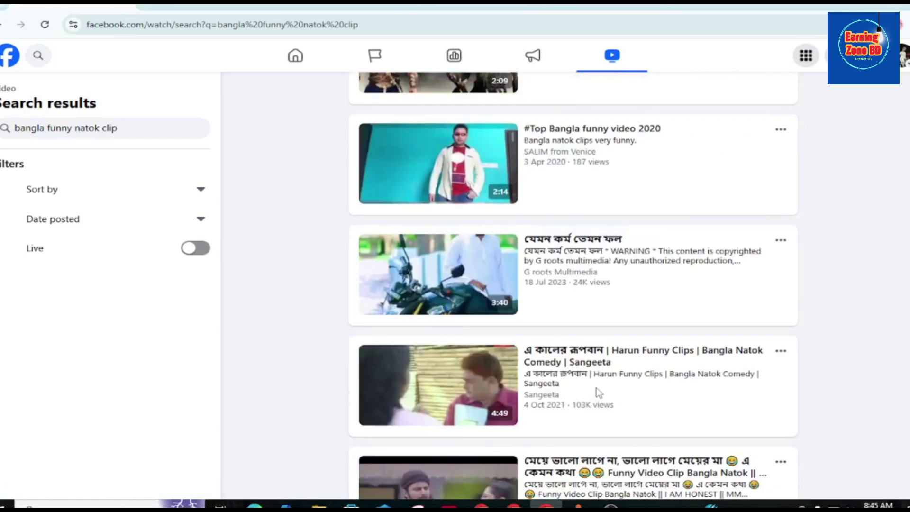
scroll(599, 393, "down", 4)
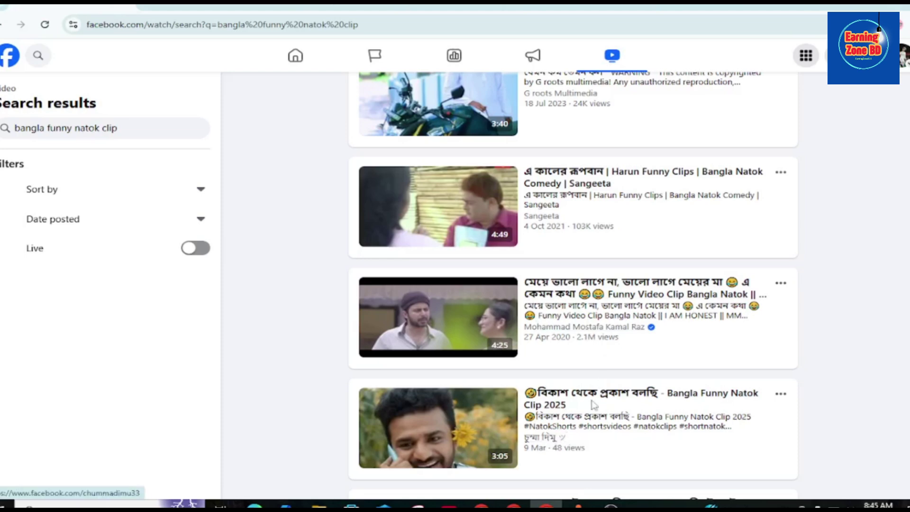
left_click(202, 198)
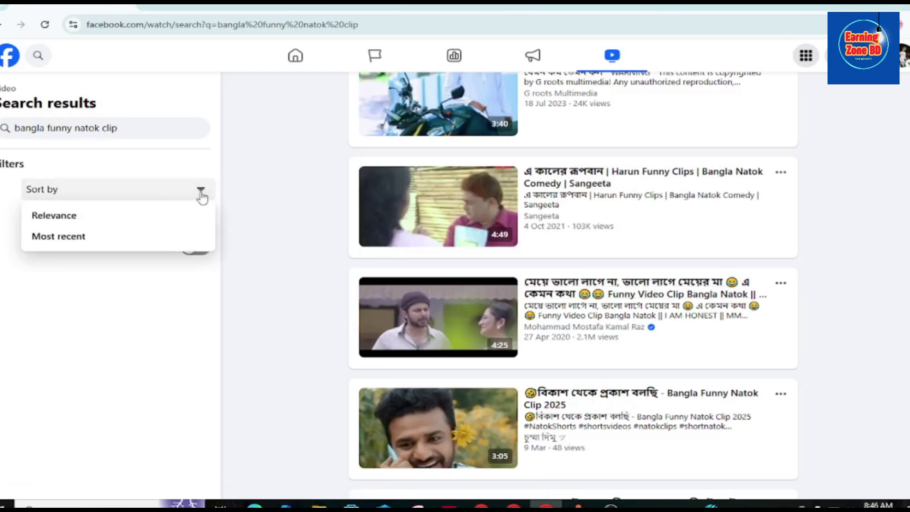
left_click(69, 240)
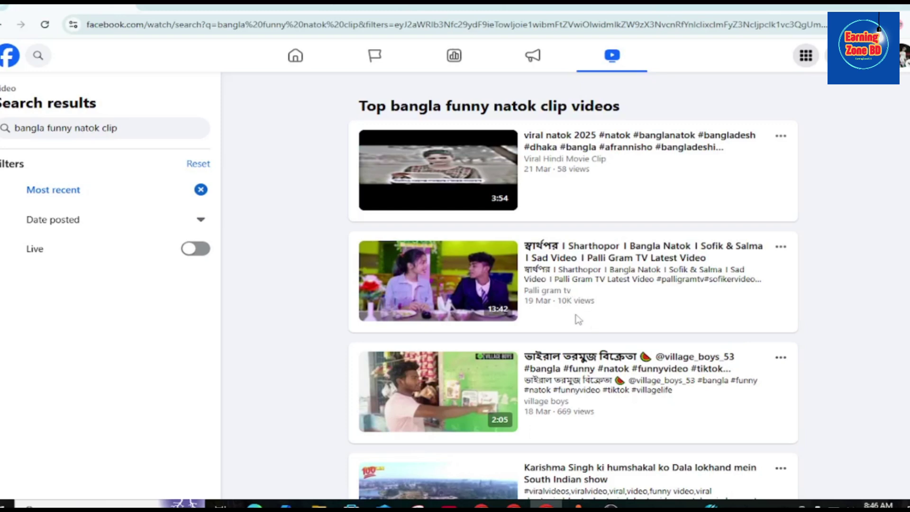
Copy the title of the recent Sharthopor Bangla Natok video, from its first word through "Sad Video"
scroll(578, 319, "down", 8)
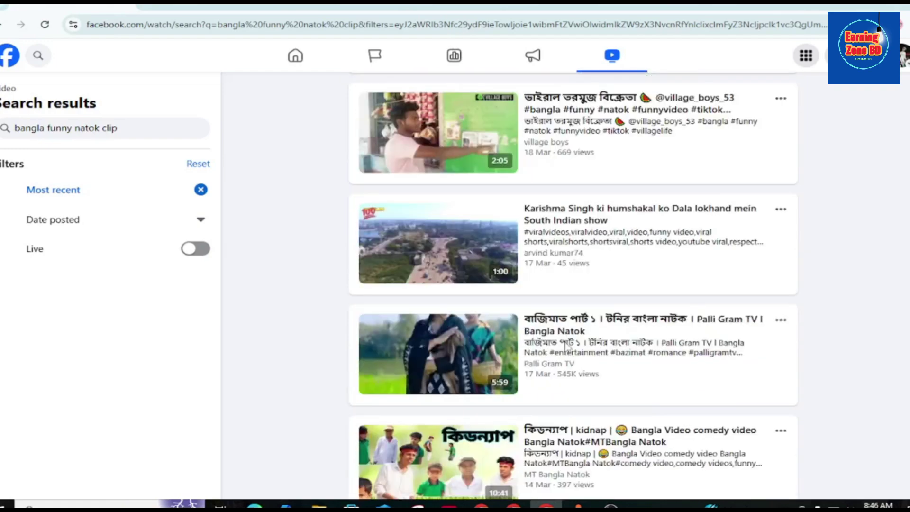
scroll(588, 389, "down", 5)
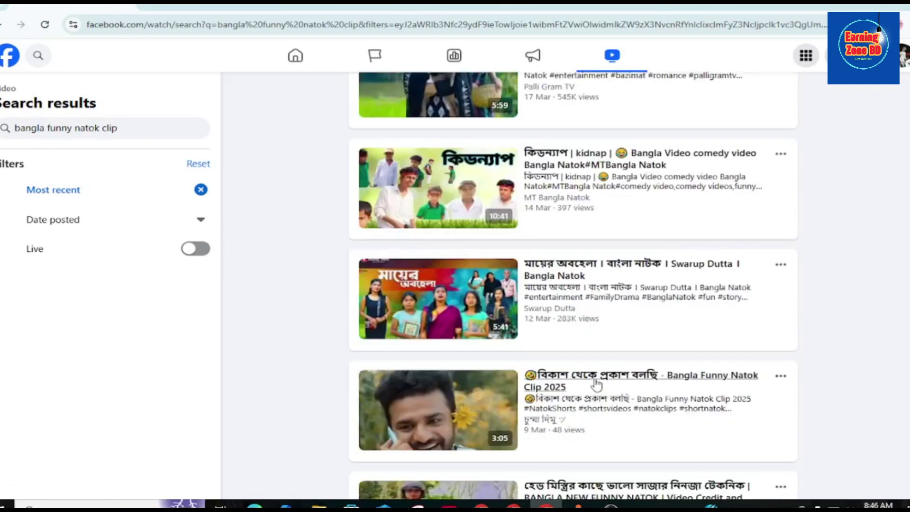
scroll(588, 391, "down", 3)
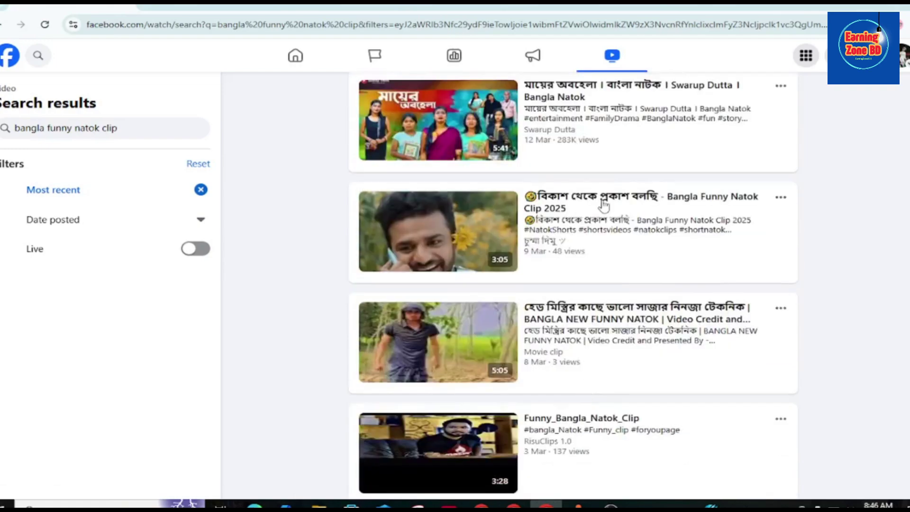
scroll(601, 365, "down", 4)
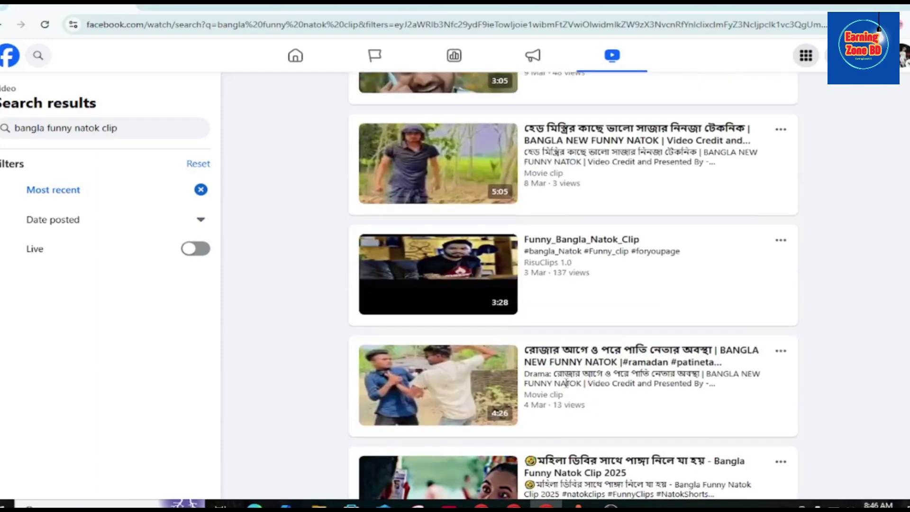
scroll(559, 375, "up", 11)
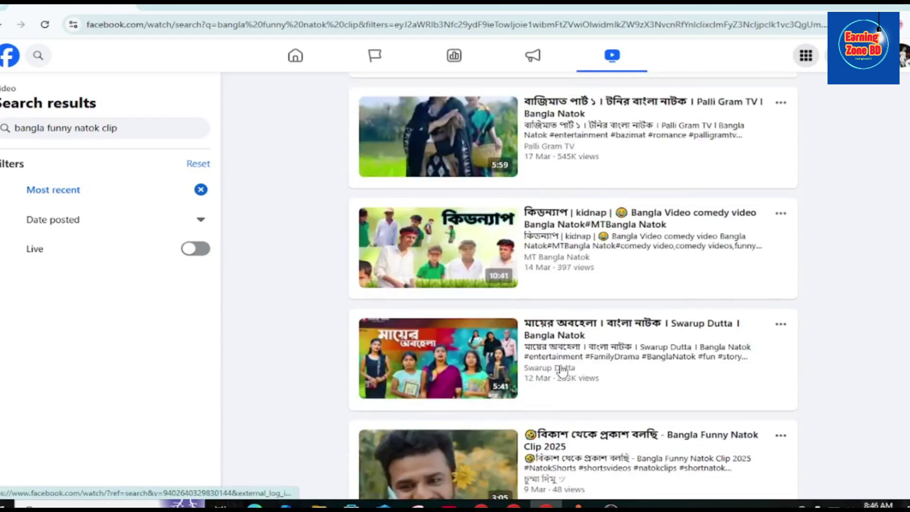
scroll(568, 365, "up", 1)
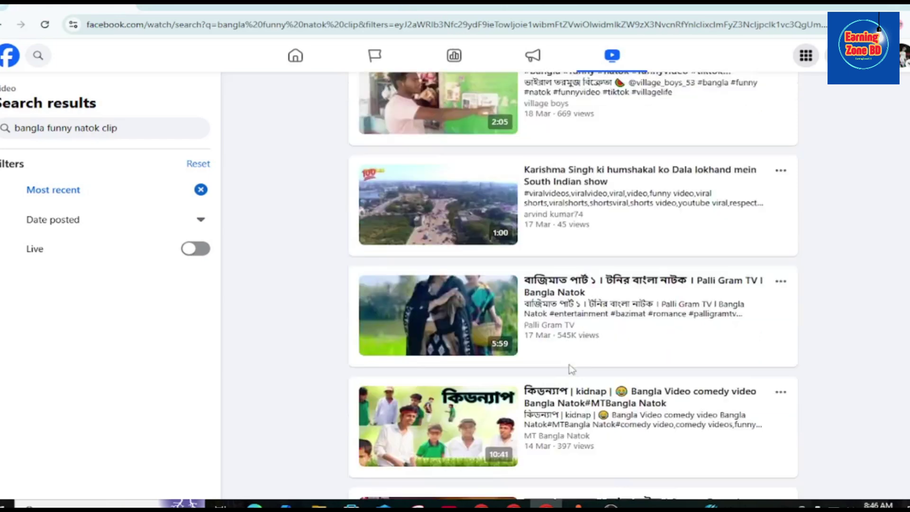
scroll(572, 368, "up", 5)
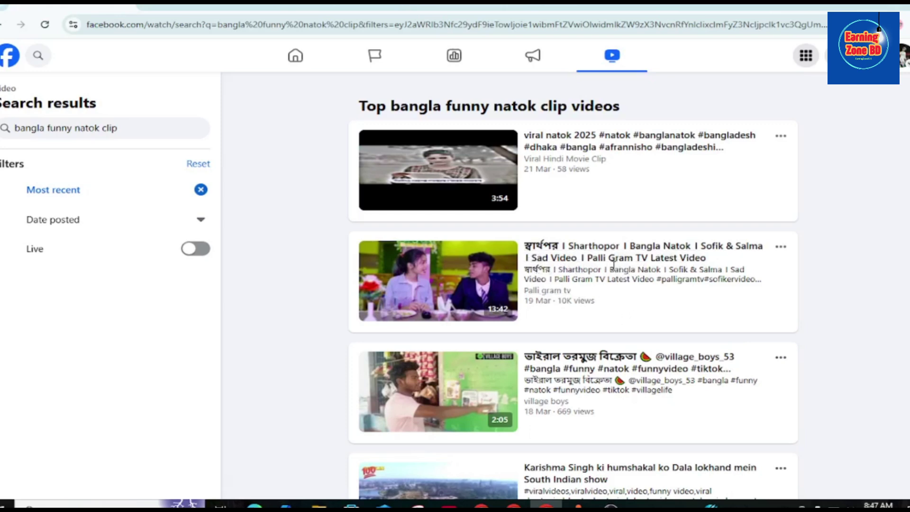
left_click_drag(524, 239, 577, 258)
key("ctrl+c")
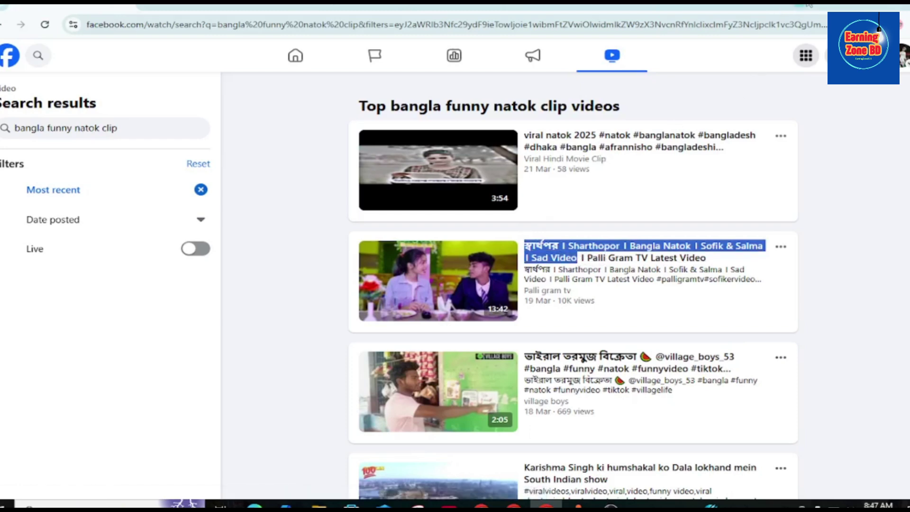
Search Google for the copied Sharthopor video title in a new browser tab
left_click(789, 6)
left_click(162, 24)
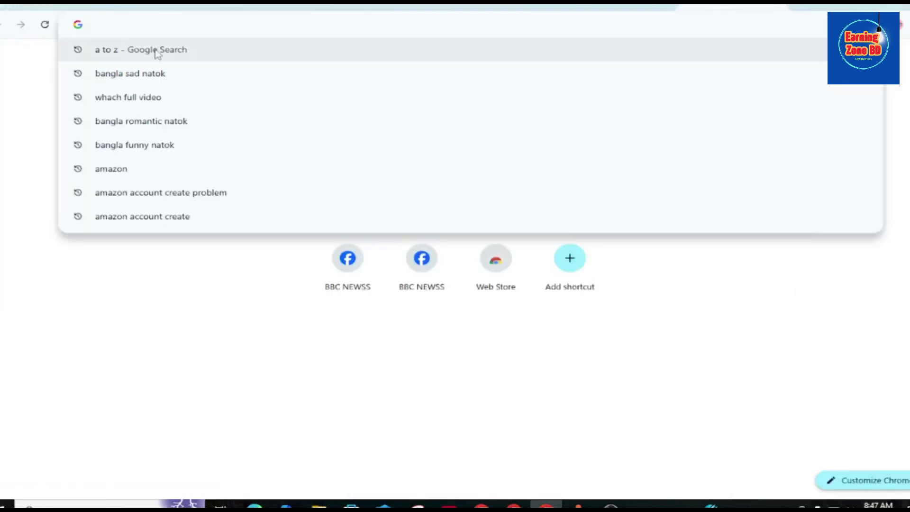
type("স্বার্থপর । Sharthopor । Bangla Natok । Sofik & Salma । Sad Video")
key("Return")
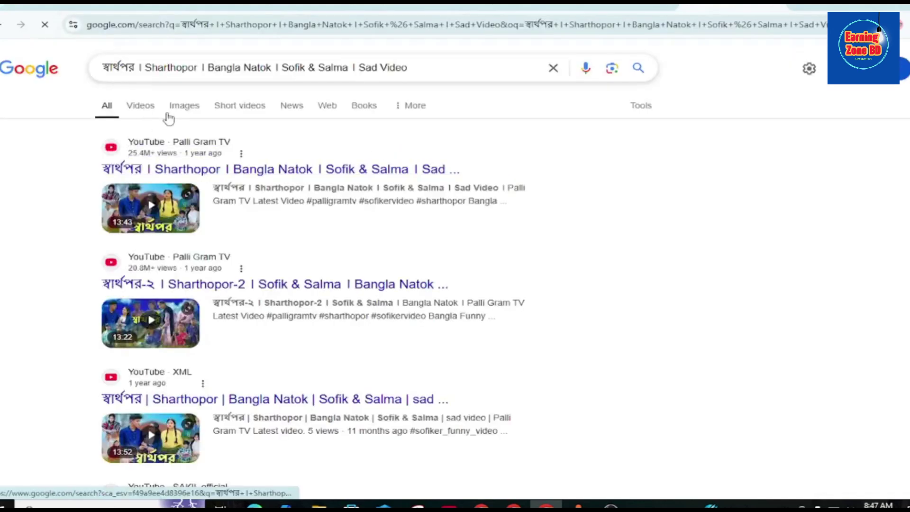
Find the first Sharthopor thumbnail among the image results and save it to Downloads as maxresdefault (1) in JPEG format
left_click(191, 116)
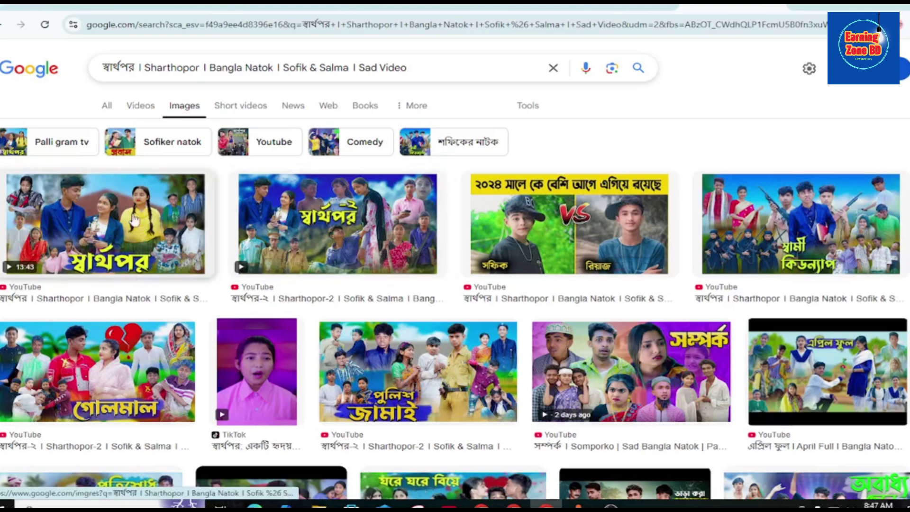
left_click(92, 225)
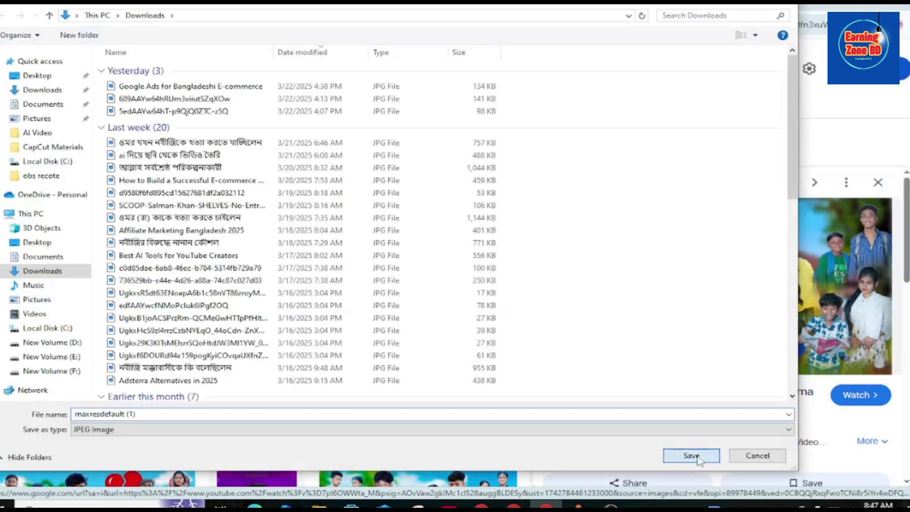
left_click(695, 455)
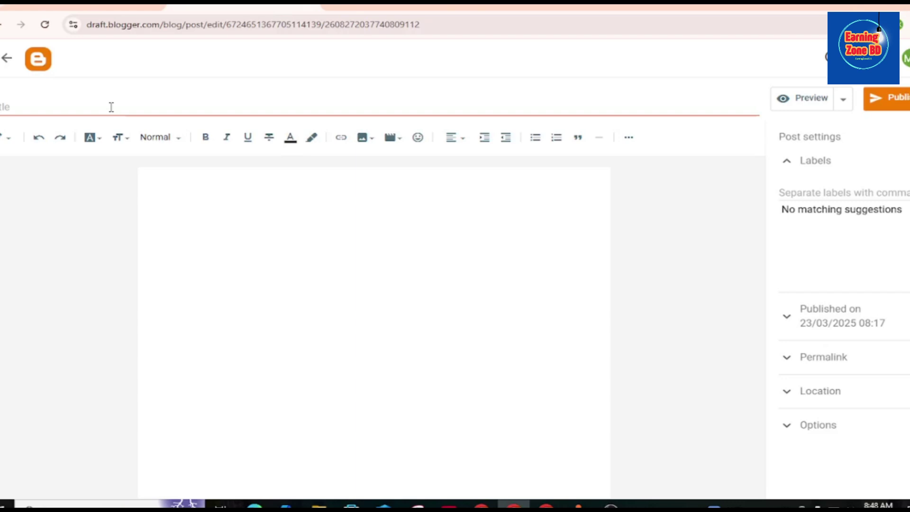
Enter the copied Sharthopor video title as the Blogger post's title and as the first line of its body, followed by a new line
left_click(13, 108)
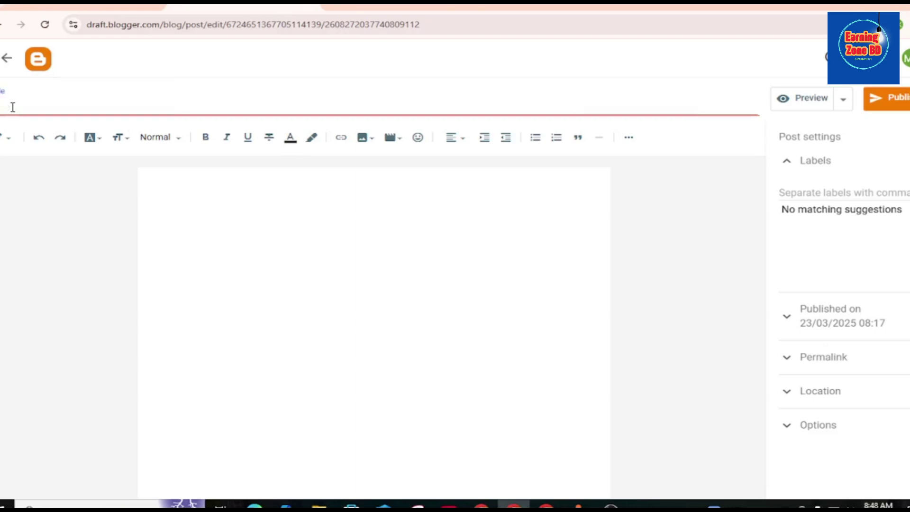
key("ctrl+v")
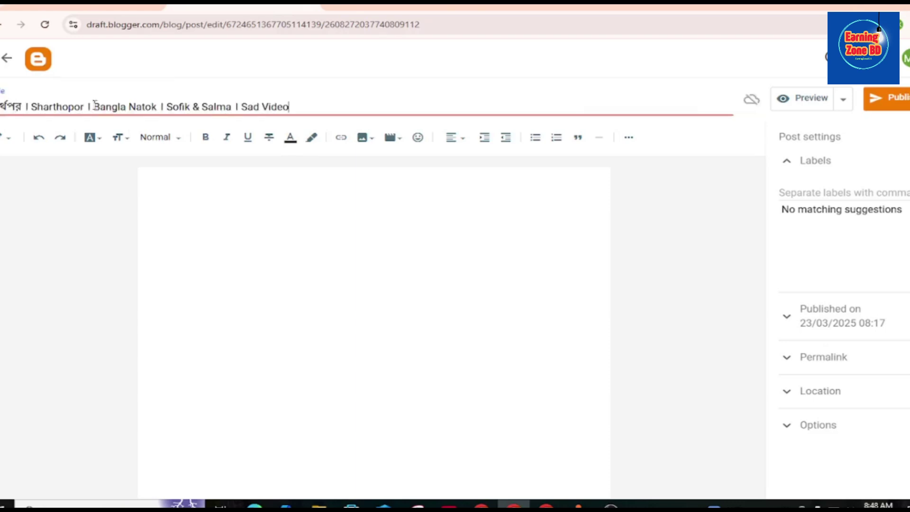
left_click(235, 167)
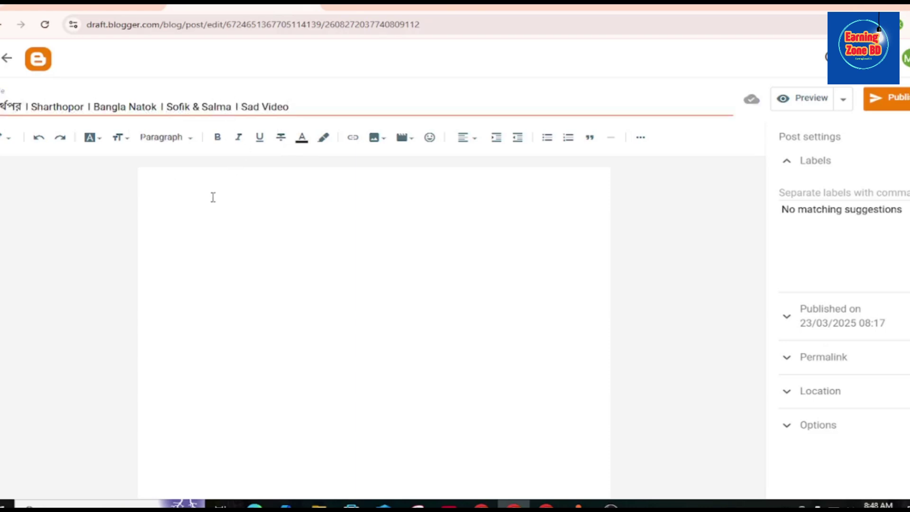
key("ctrl+v")
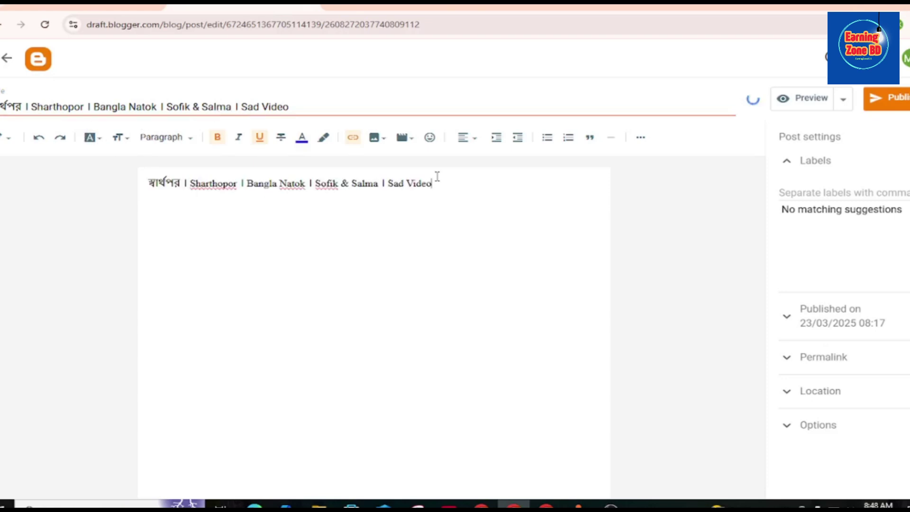
key("Return")
Upload the saved Sharthopor thumbnail from the computer into the post body and add blank lines between the text and the image
left_click(375, 138)
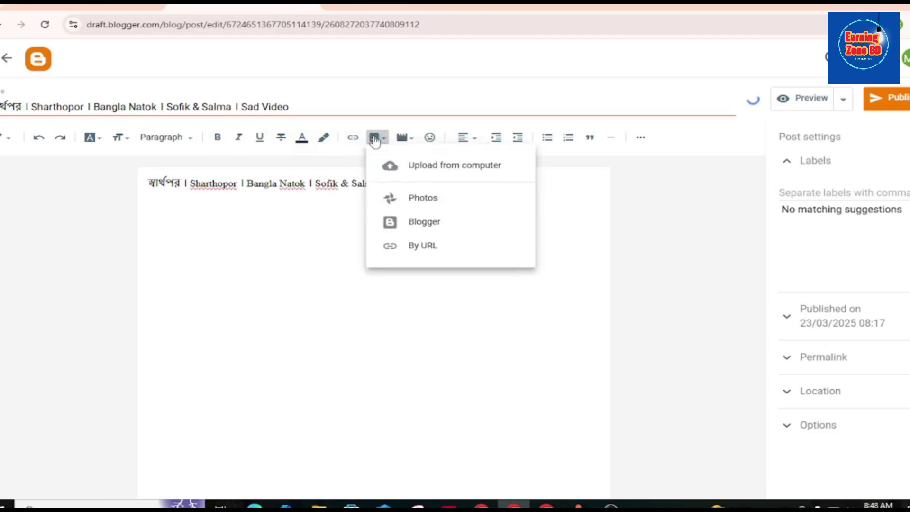
left_click(430, 168)
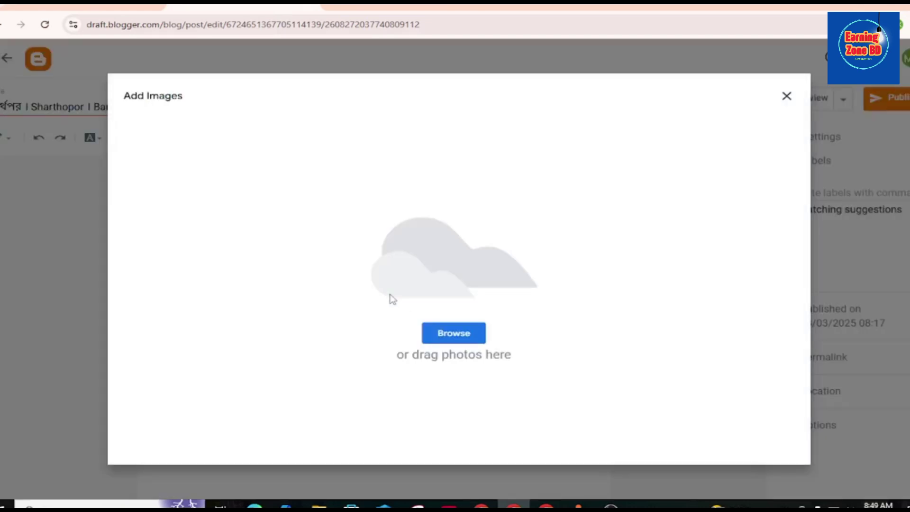
left_click(437, 334)
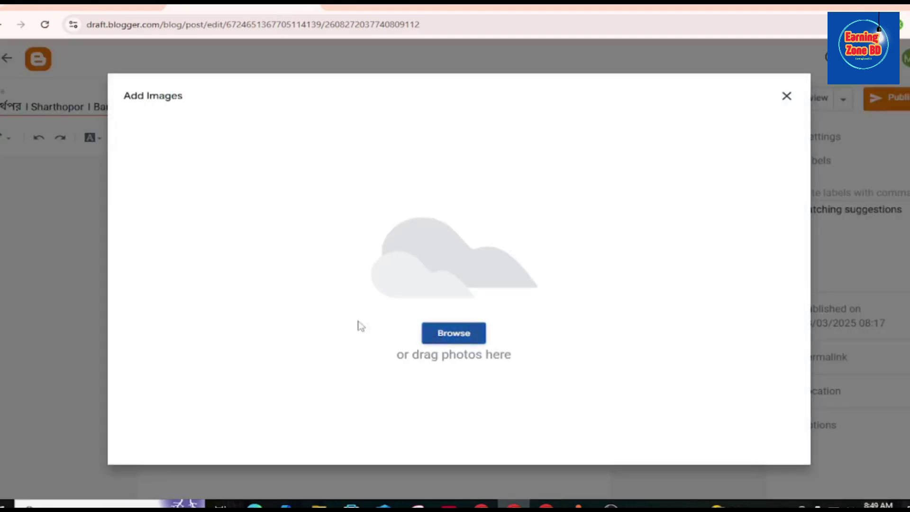
left_click(50, 92)
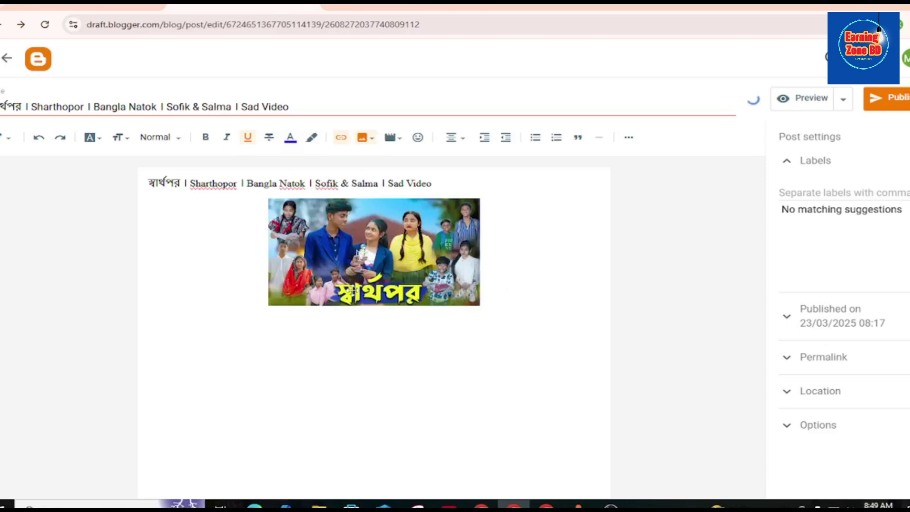
left_click(446, 188)
key("Return")
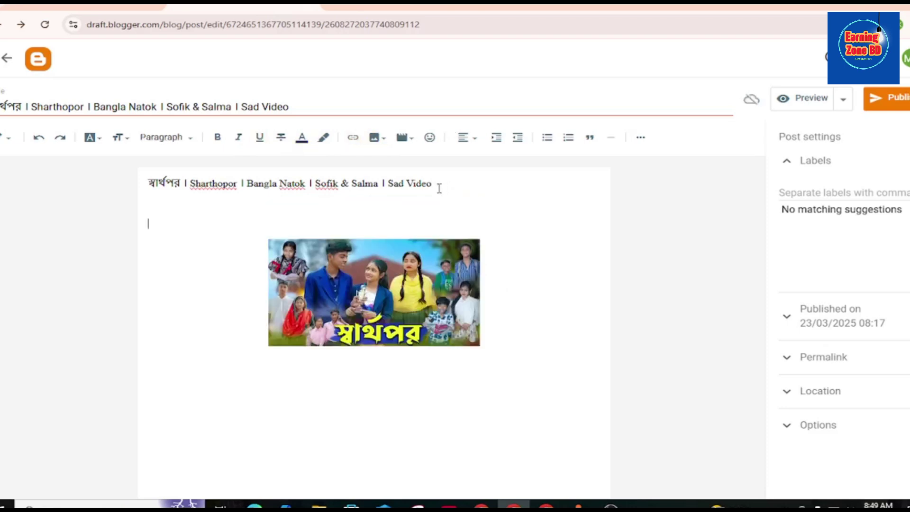
Make the title line in the post body bold and Large, then start a new line after the thumbnail
triple_click(145, 187)
left_click(218, 138)
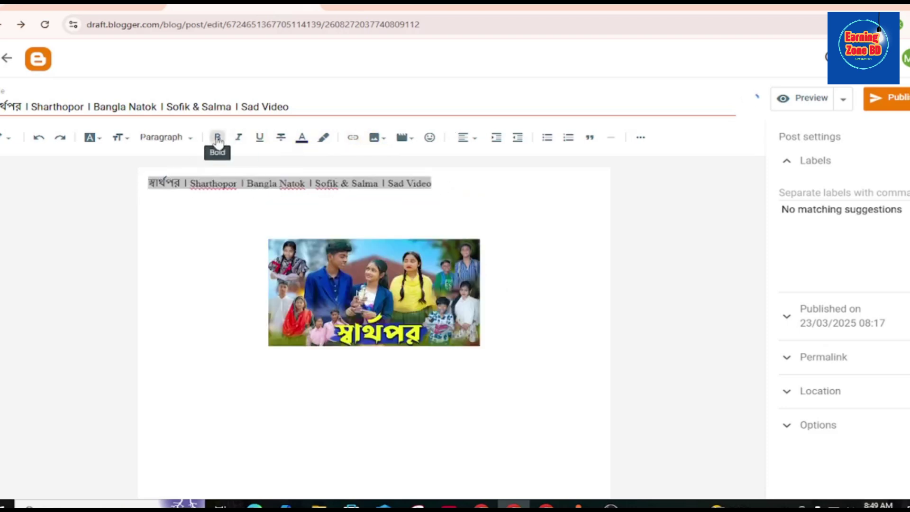
left_click(119, 138)
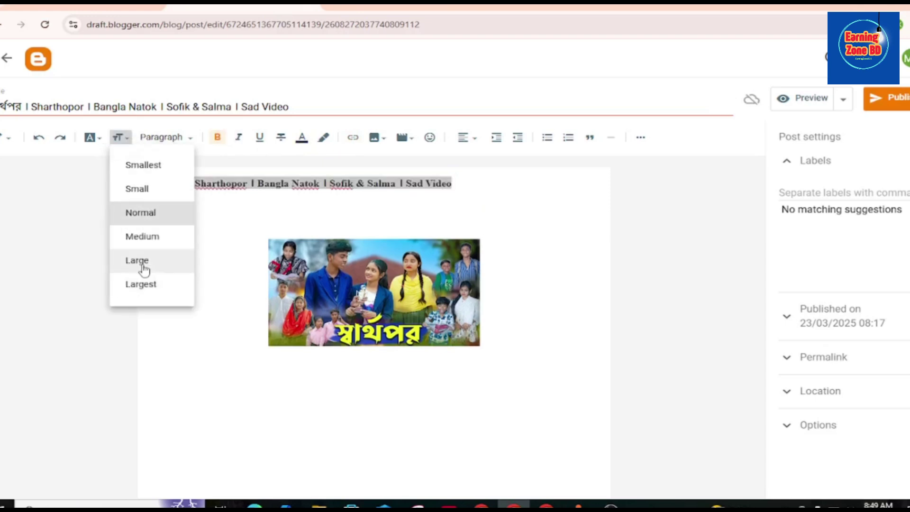
left_click(137, 261)
left_click(206, 212)
left_click(598, 301)
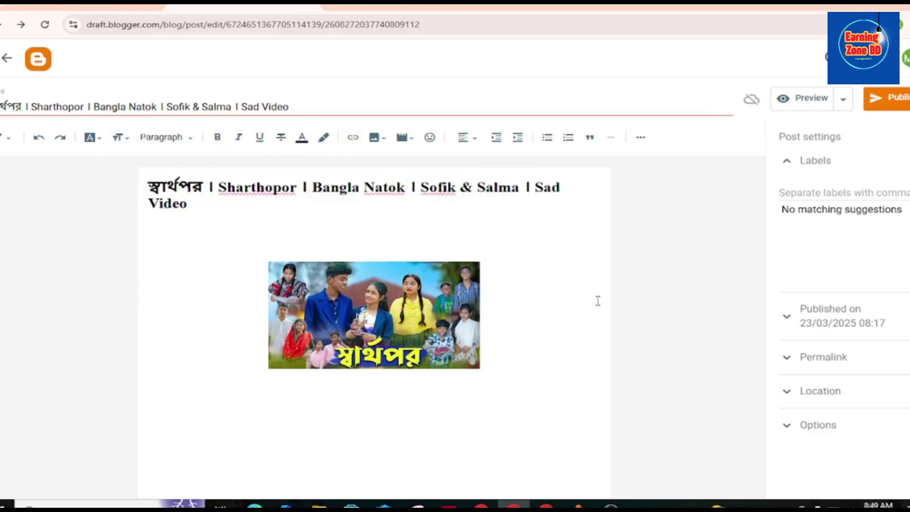
key("Return")
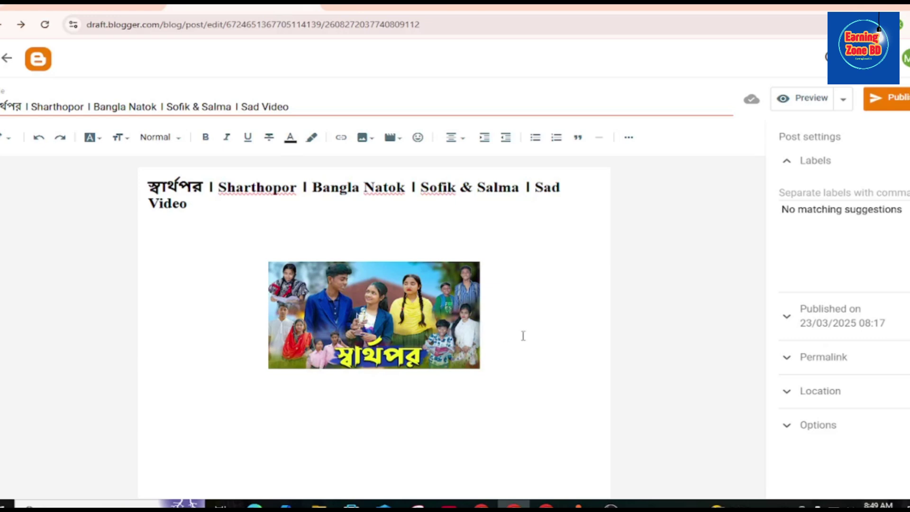
Copy the DirectLink_10 link from Adsterra and set it as the thumbnail image's link in place of the existing address
left_click(387, 310)
left_click(341, 138)
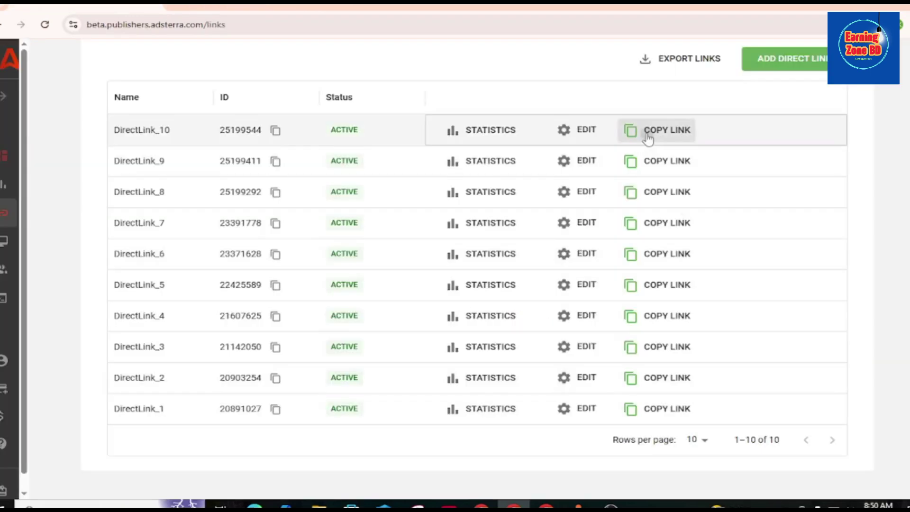
left_click(648, 138)
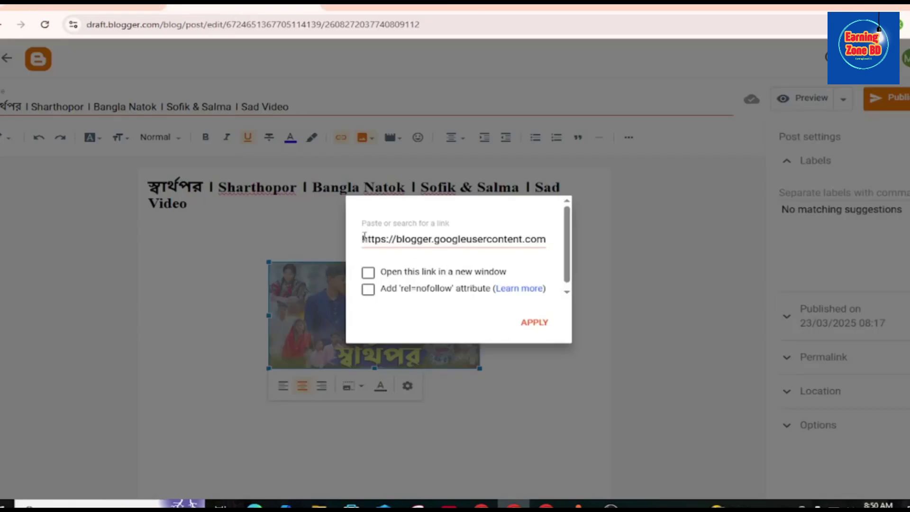
left_click_drag(364, 236, 596, 272)
key("BackSpace")
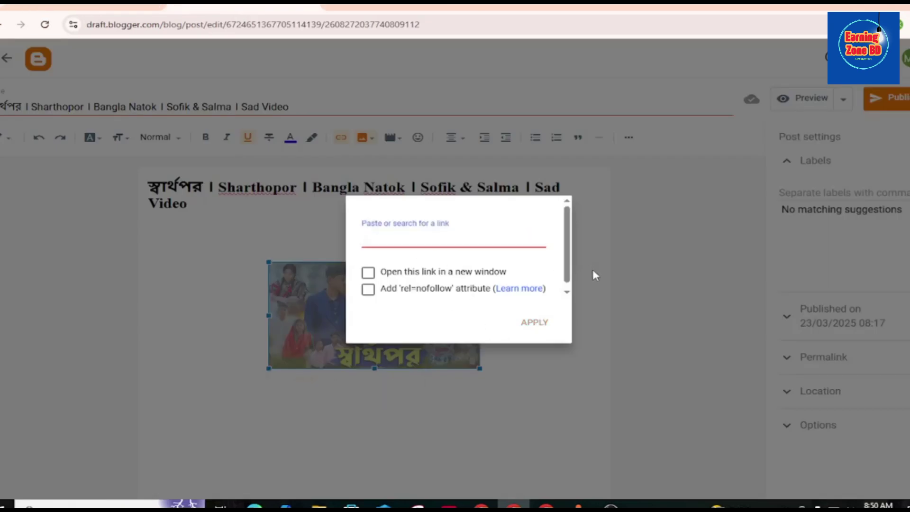
key("ctrl+v")
key("Return")
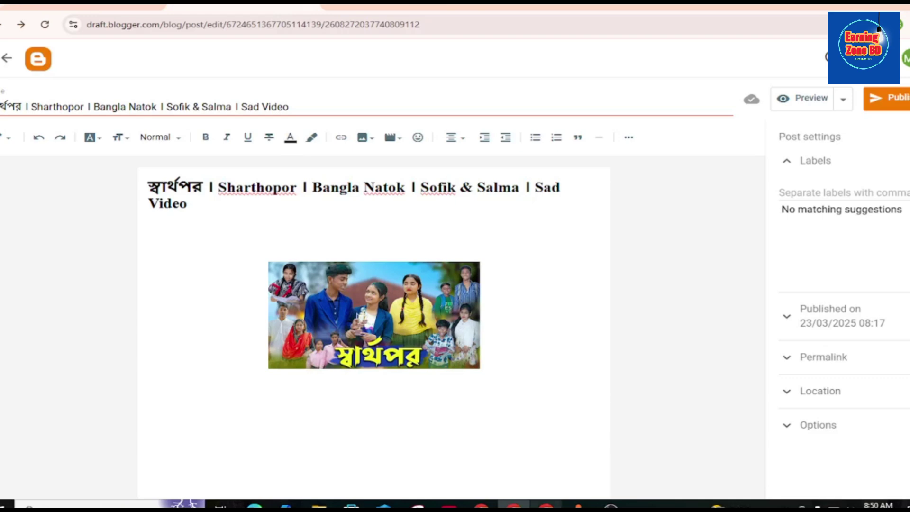
Check the "watch now button gif" image results, then upload the giphy file from Downloads into the post below the thumbnail
left_click(546, 504)
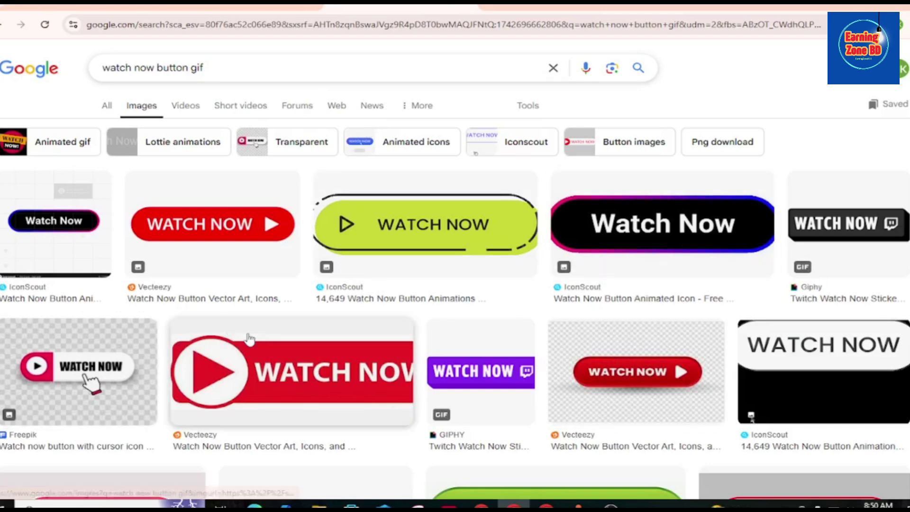
left_click(199, 5)
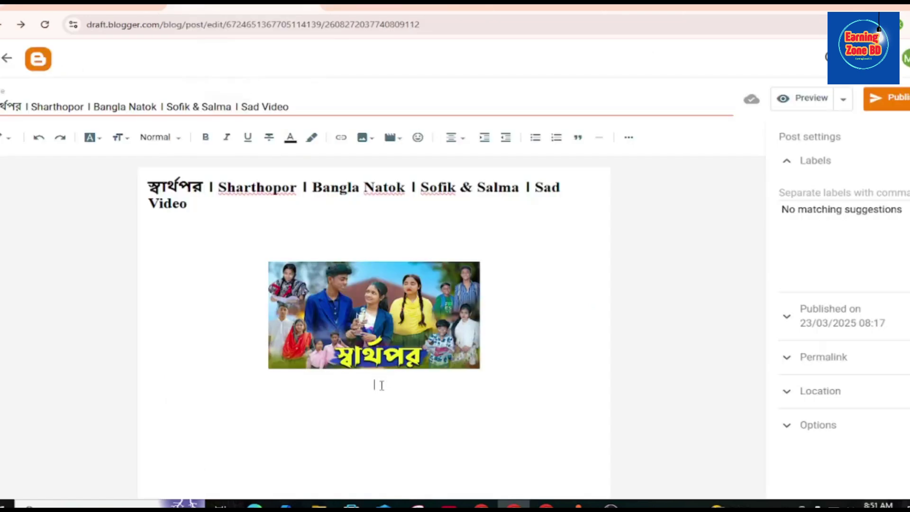
left_click(373, 145)
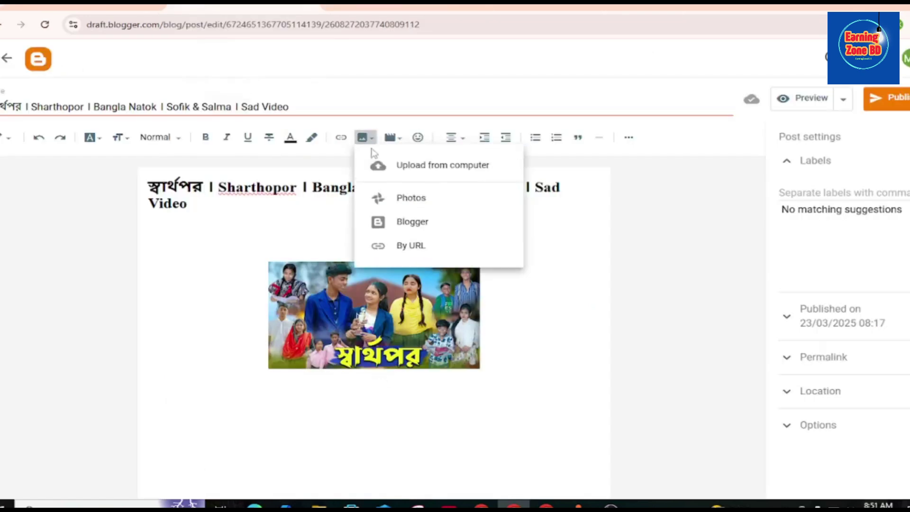
left_click(414, 167)
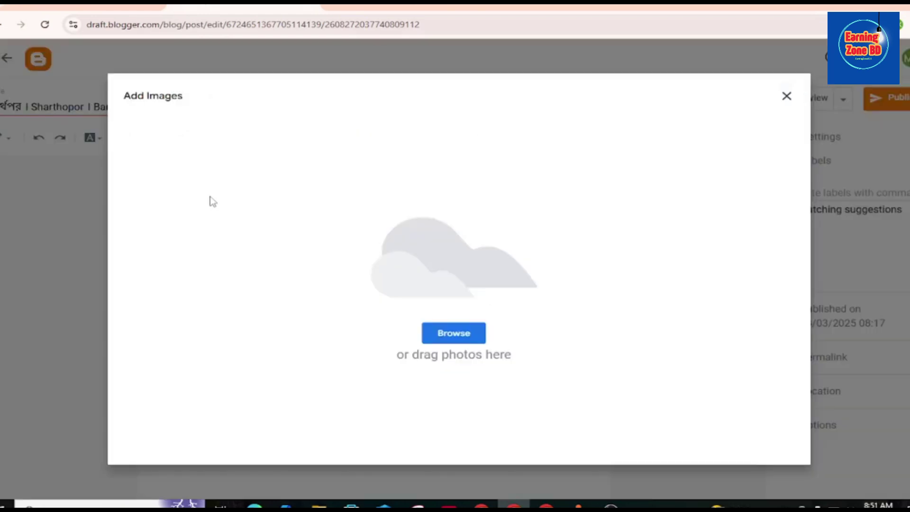
left_click(471, 332)
left_click(146, 113)
left_click(140, 99)
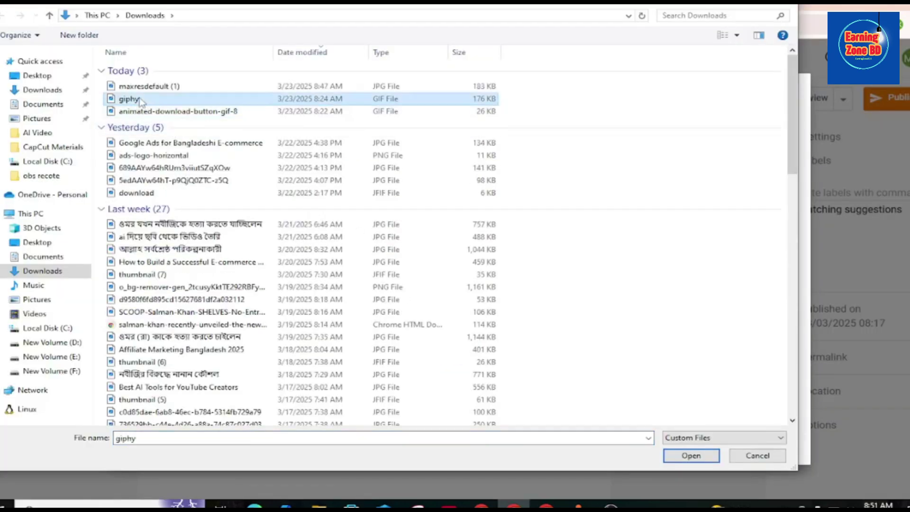
left_click(677, 459)
Shrink the Watch Now button image to about four fifths of the thumbnail's width
left_click(412, 368)
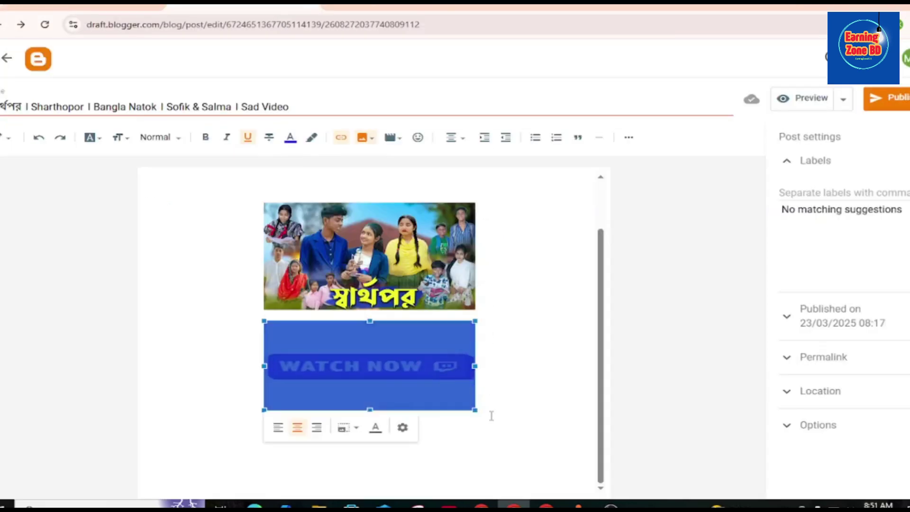
left_click_drag(475, 409, 432, 392)
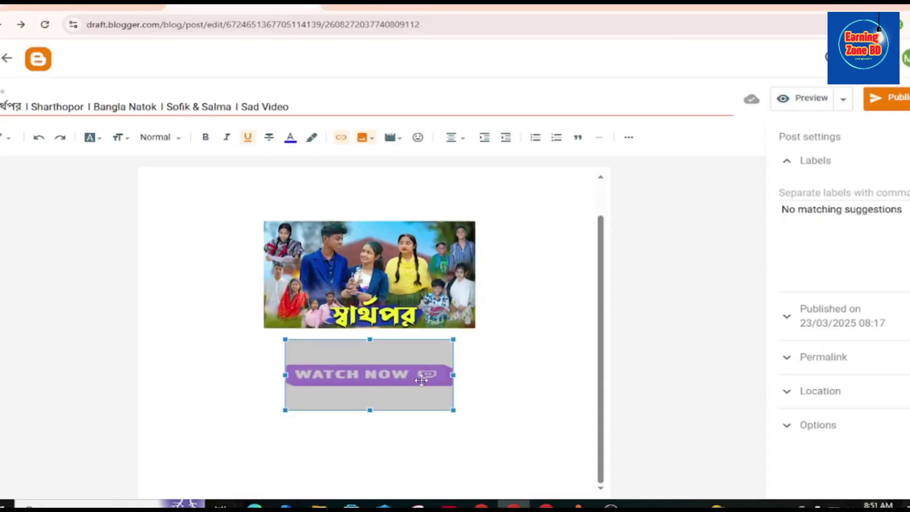
left_click(459, 380)
Upload animated-download-button-gif-8 from Downloads into the post below the Watch Now image
left_click(367, 417)
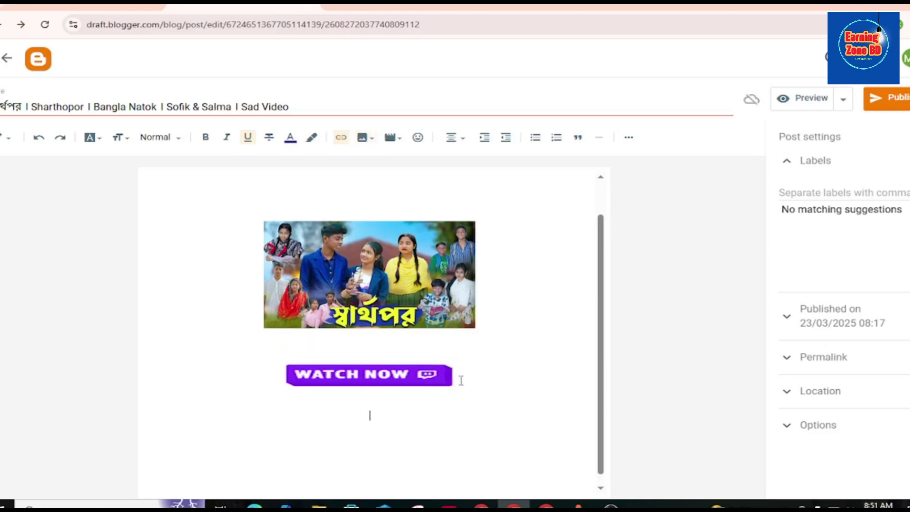
left_click(361, 138)
left_click(409, 171)
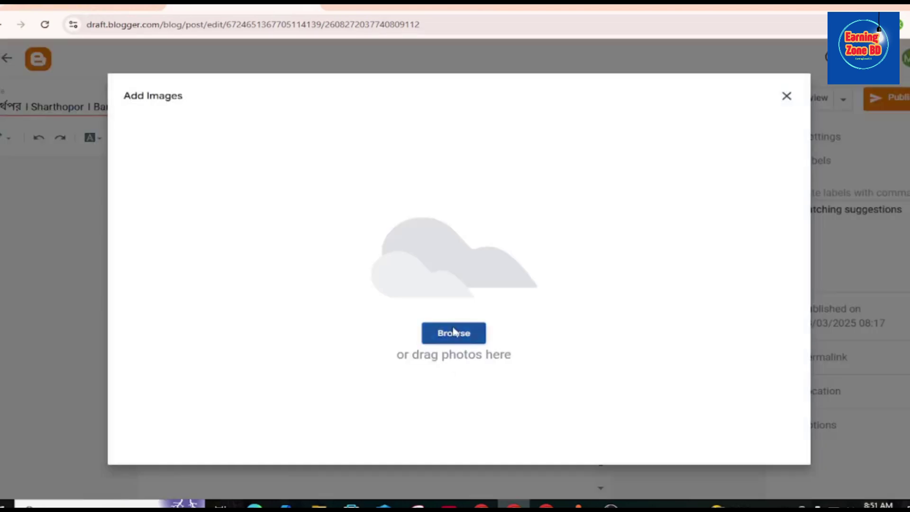
left_click(453, 333)
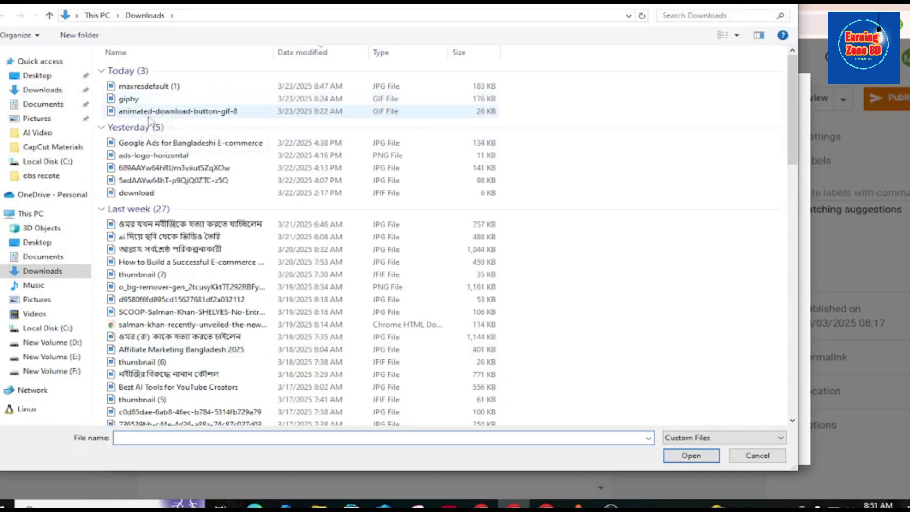
left_click(149, 113)
left_click(691, 455)
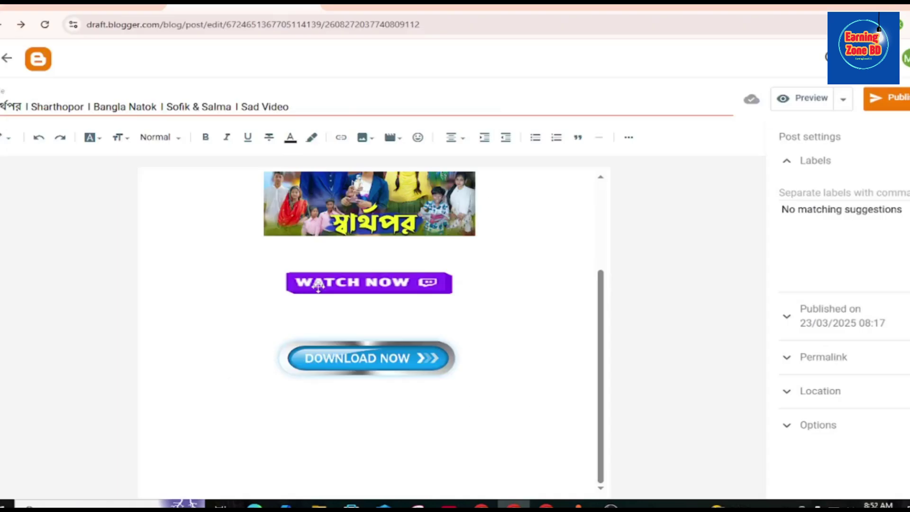
left_click(355, 362)
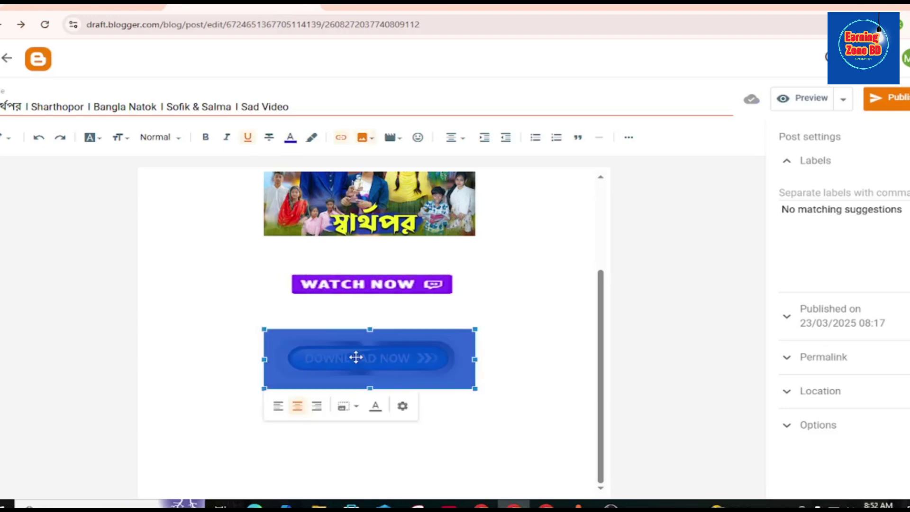
left_click(522, 370)
Replace the Watch Now image's link with the copied Adsterra direct link, opening in a new window with the rel=nofollow attribute
left_click(361, 292)
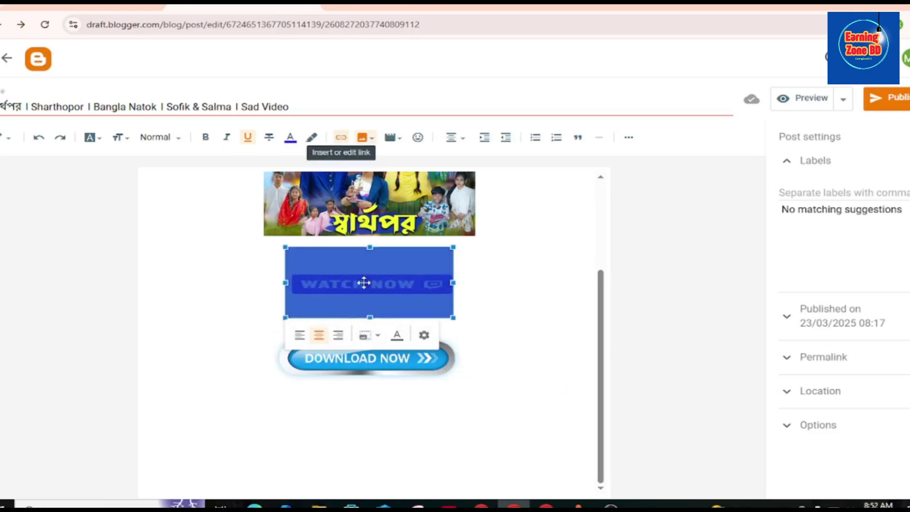
left_click(339, 144)
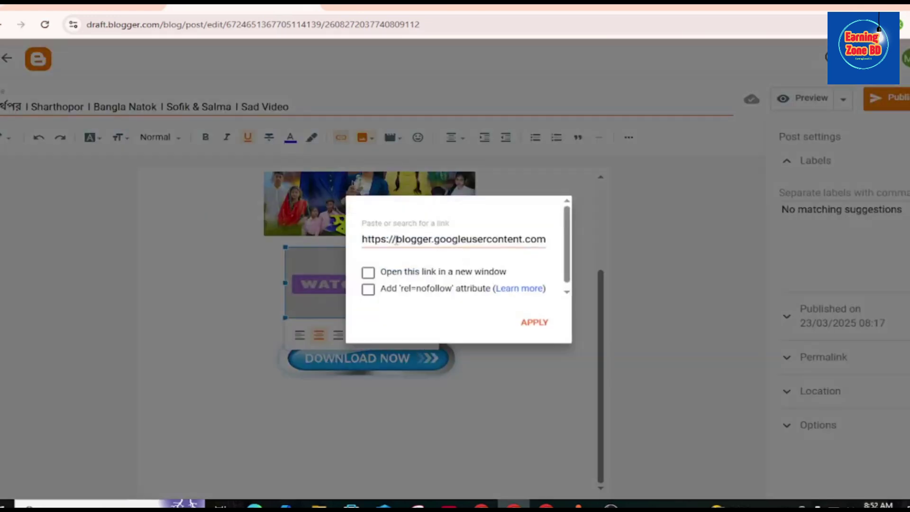
left_click_drag(369, 239, 575, 251)
key("BackSpace")
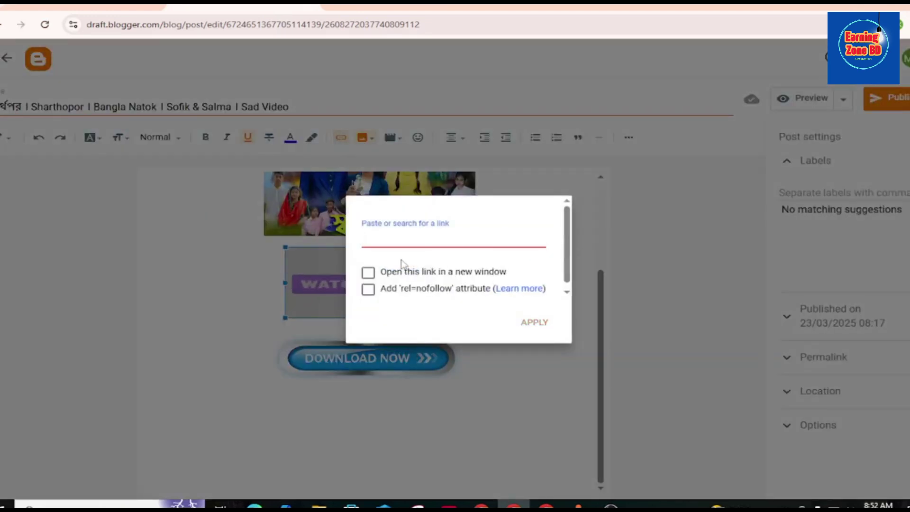
key("ctrl+v")
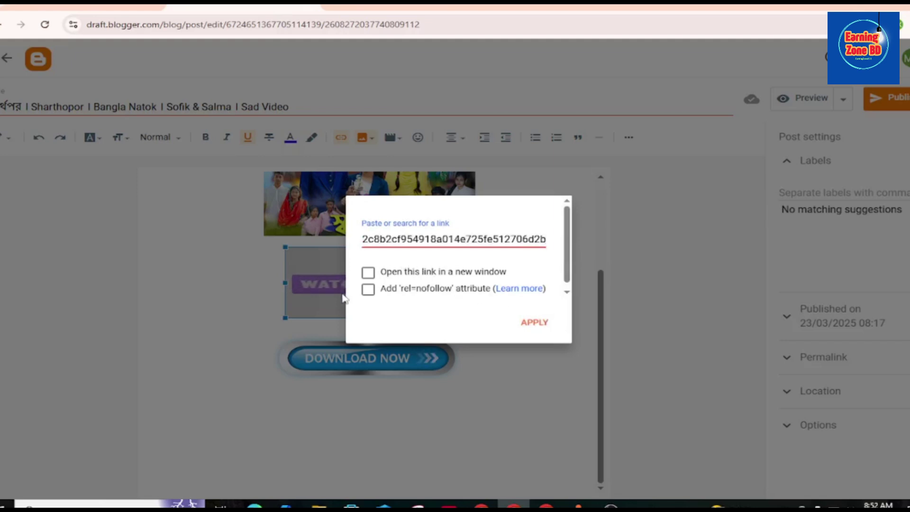
left_click(367, 272)
left_click(368, 289)
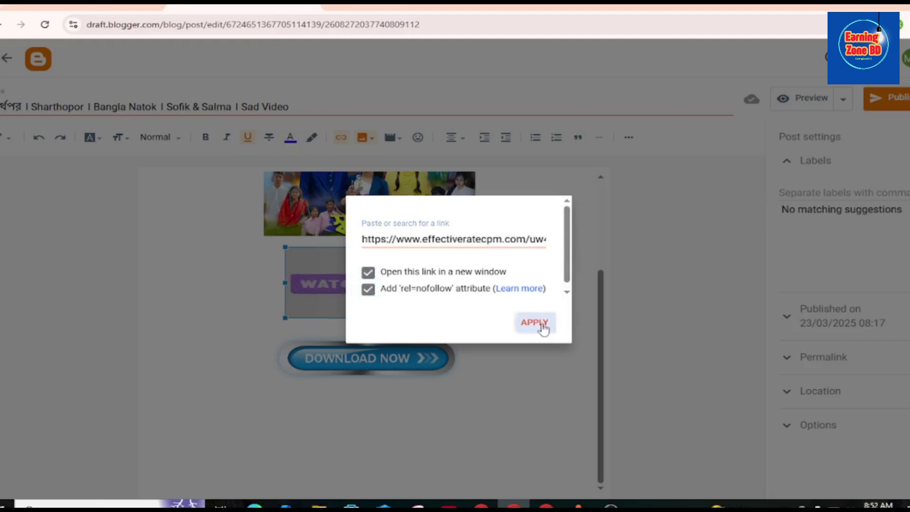
left_click(534, 323)
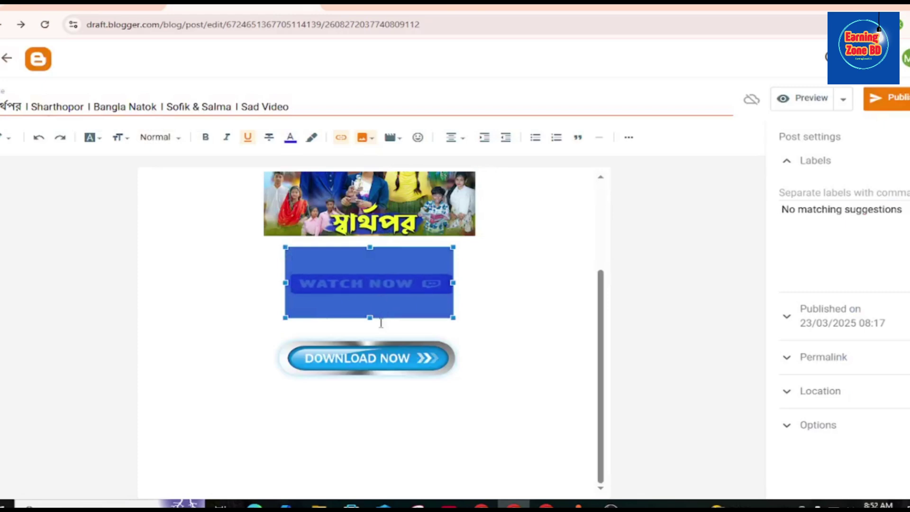
Copy the DirectLink_7 link from Adsterra and set it as the Download Now image's link
left_click(109, 8)
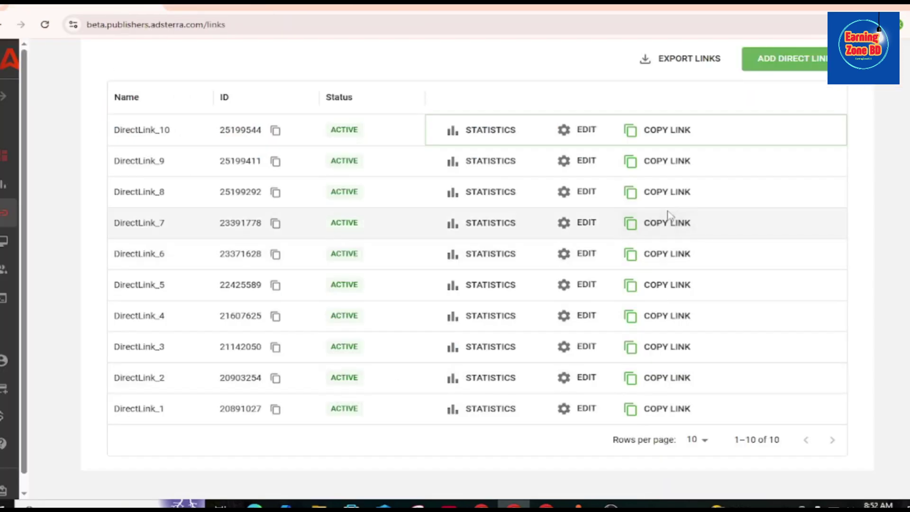
left_click(666, 230)
left_click(244, 7)
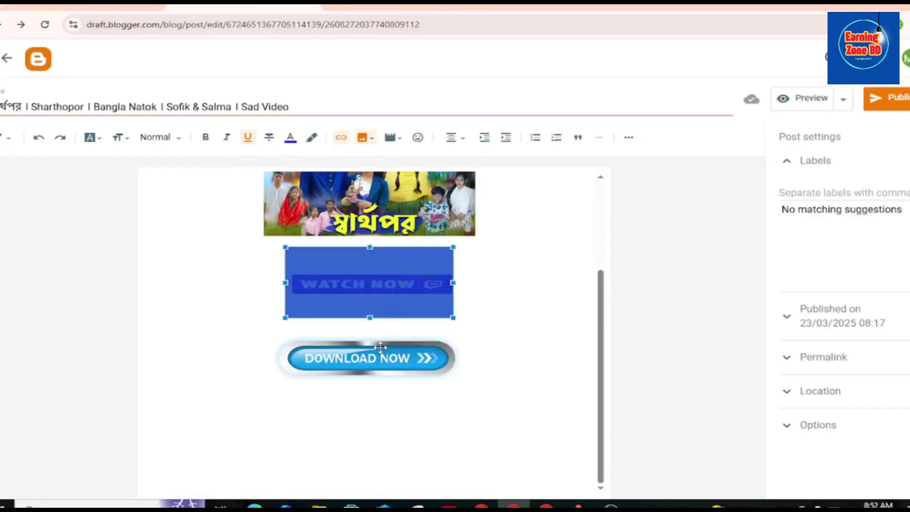
left_click(378, 358)
left_click(341, 137)
key("ctrl+v")
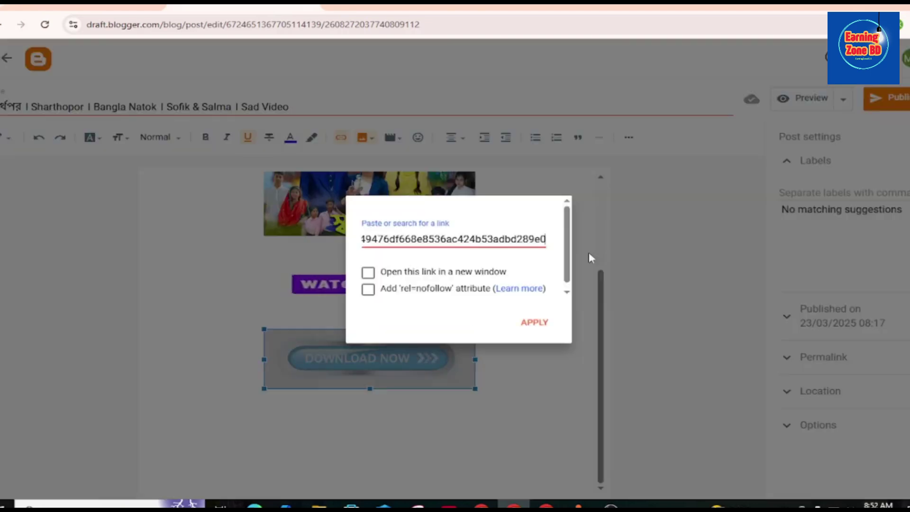
key("Return")
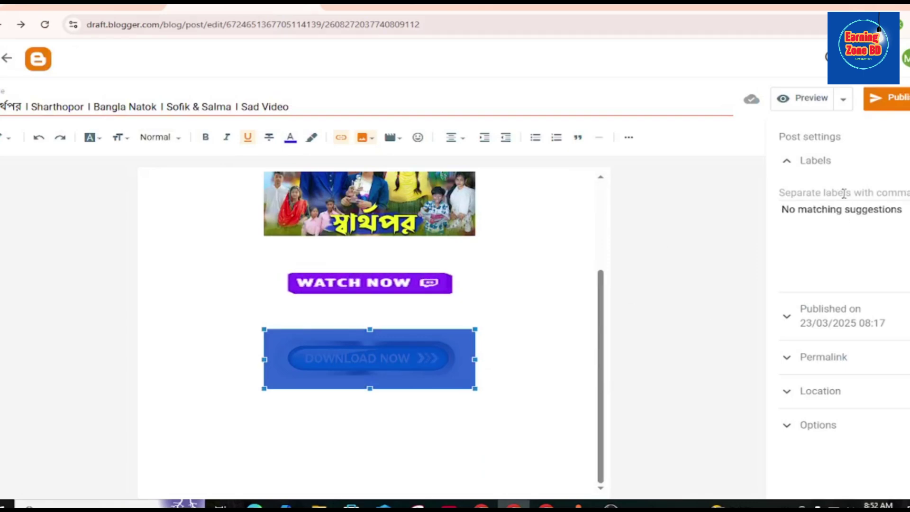
Publish the finished Sharthopor post and confirm the publication
scroll(496, 361, "up", 3)
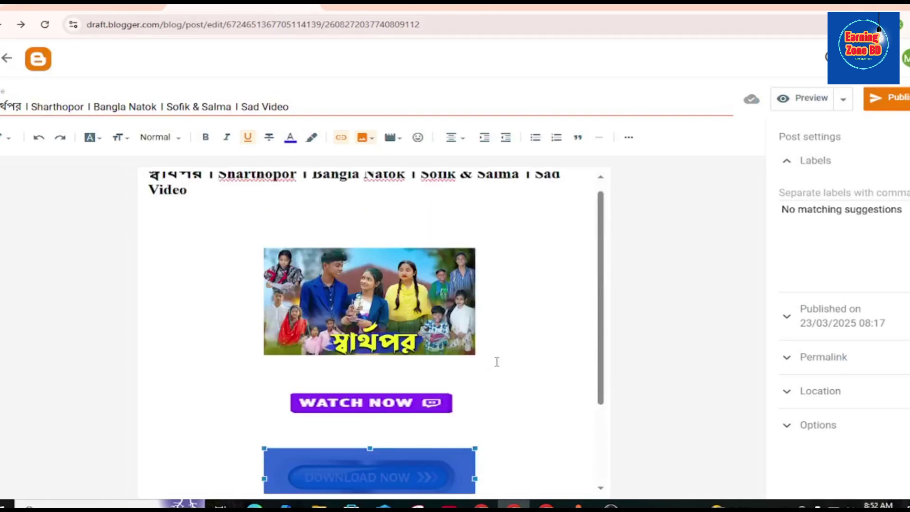
left_click(900, 105)
left_click(510, 298)
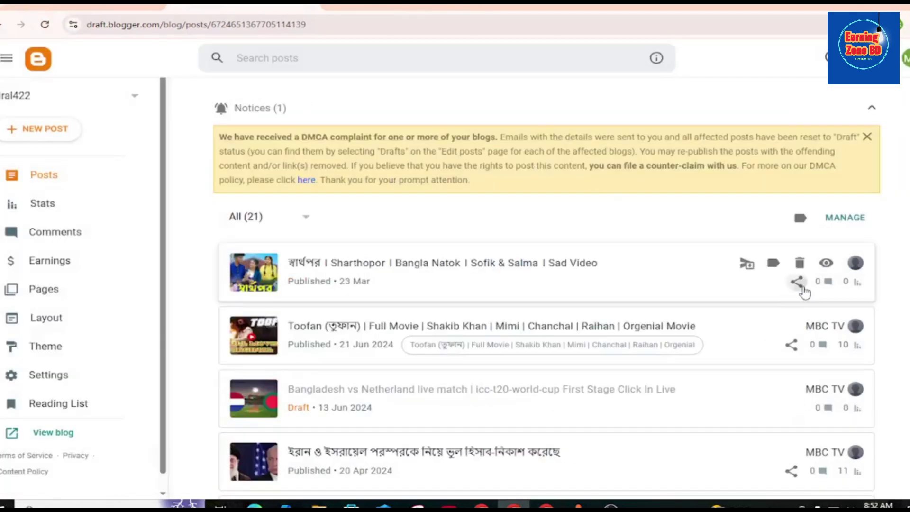
Copy the published Sharthopor post's link from its share options and open a new browser tab
left_click(804, 290)
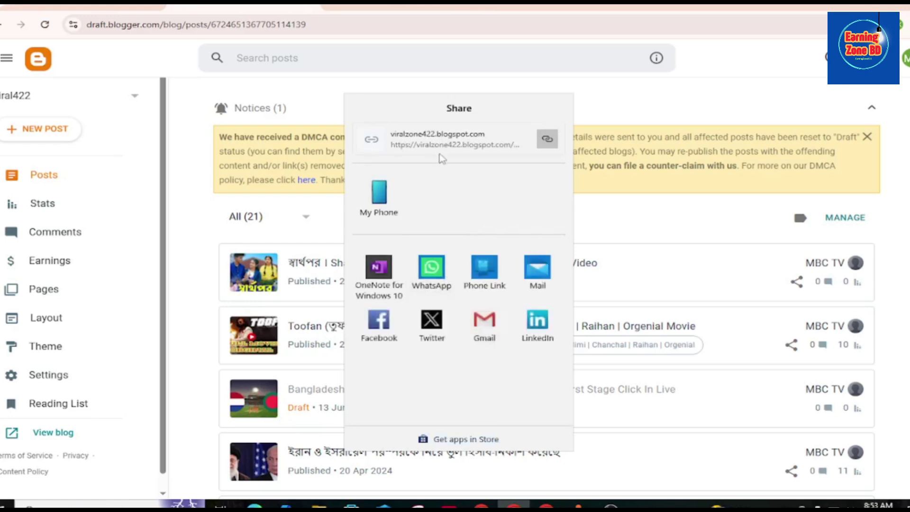
left_click(548, 141)
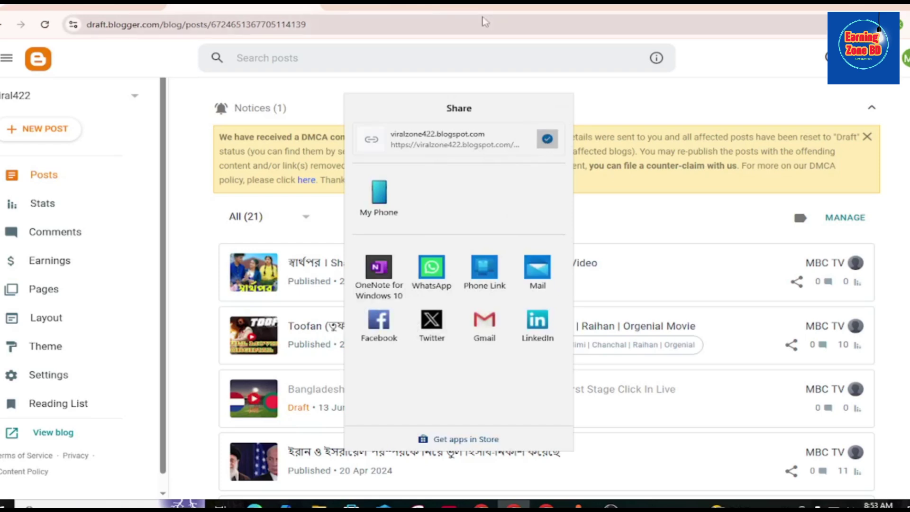
left_click(496, 5)
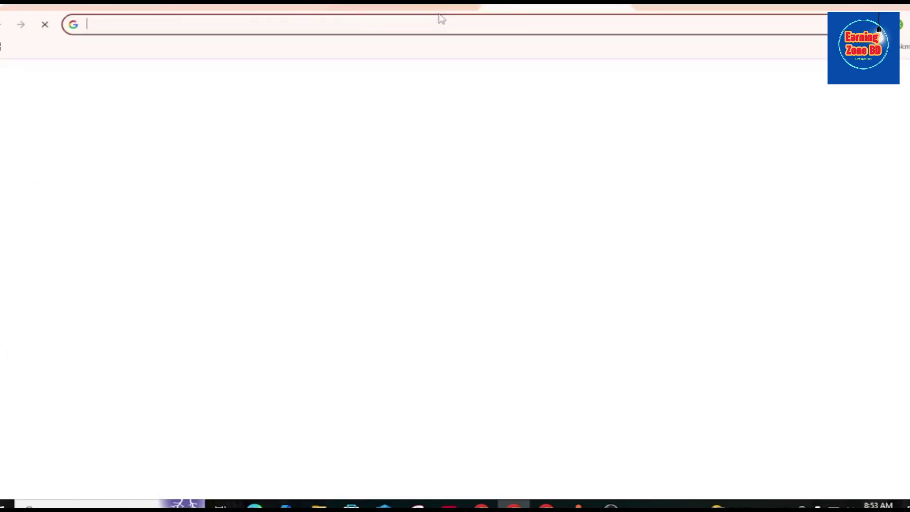
Search Google for "short url" and open the Short URL site at shorturl.at
left_click(267, 20)
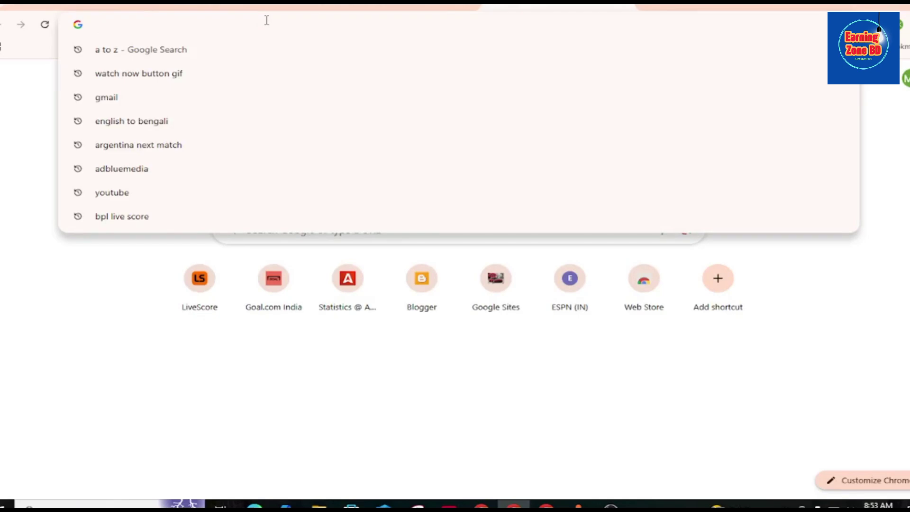
type("sh")
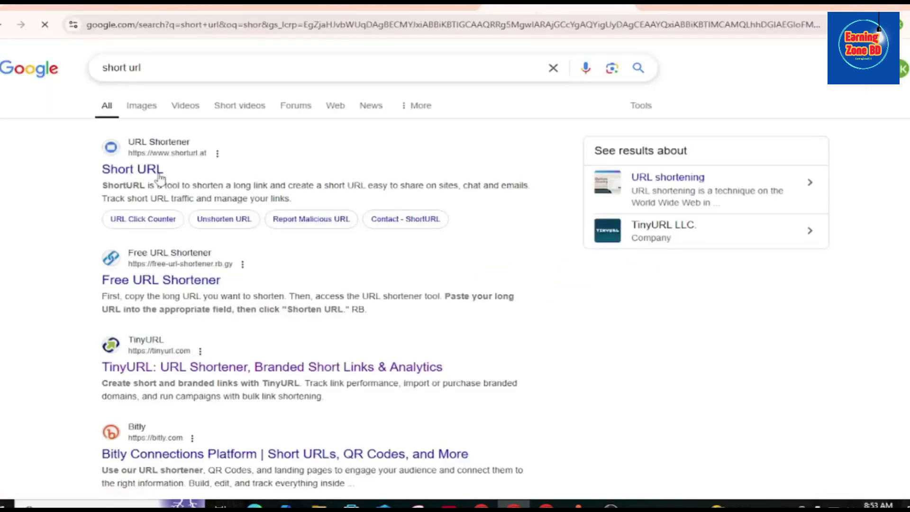
left_click(159, 175)
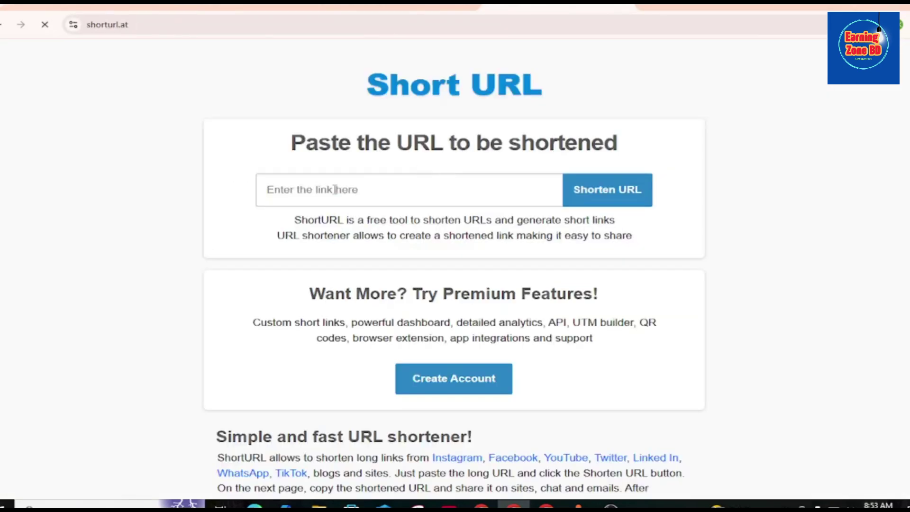
Shorten the copied Sharthopor blog post link and copy the generated short URL
left_click(329, 189)
key("ctrl+v")
key("Return")
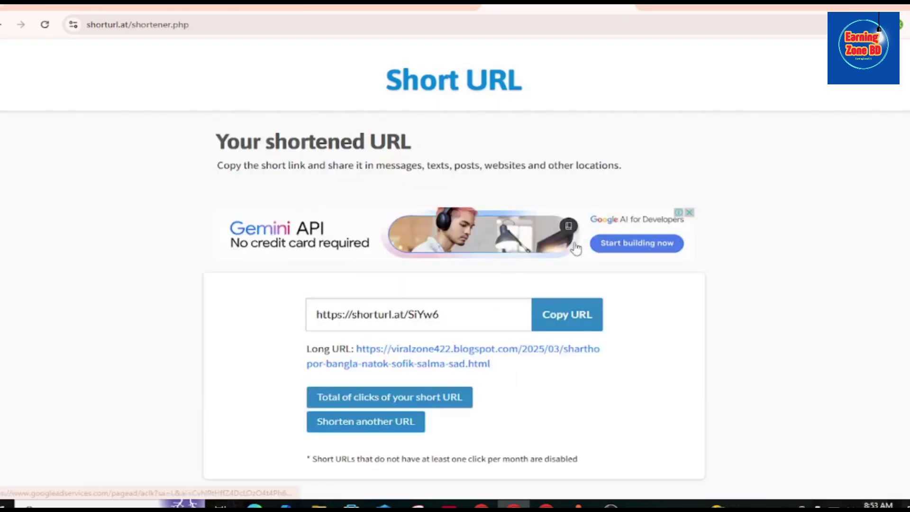
left_click(563, 315)
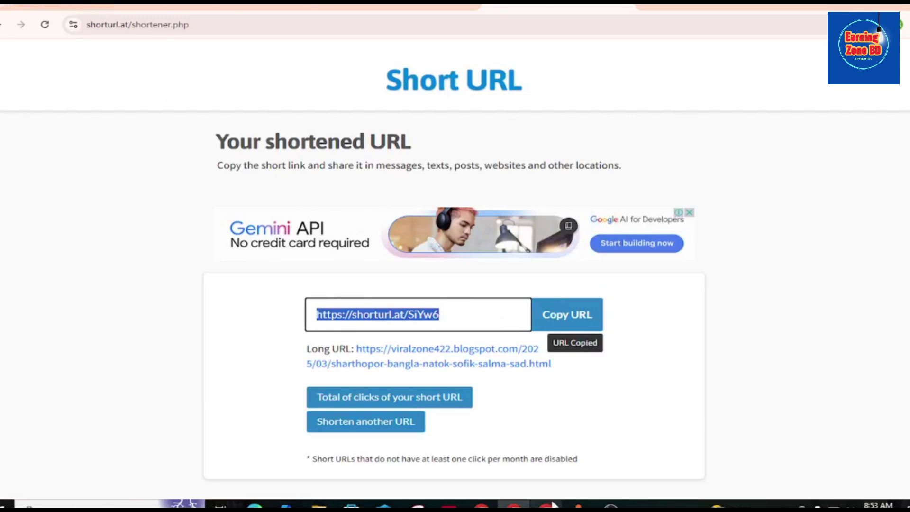
Switch to the Facebook video search results and open the Sharthopor Bangla Natok video by Palli gram tv
mouse_move(513, 503)
left_click(501, 486)
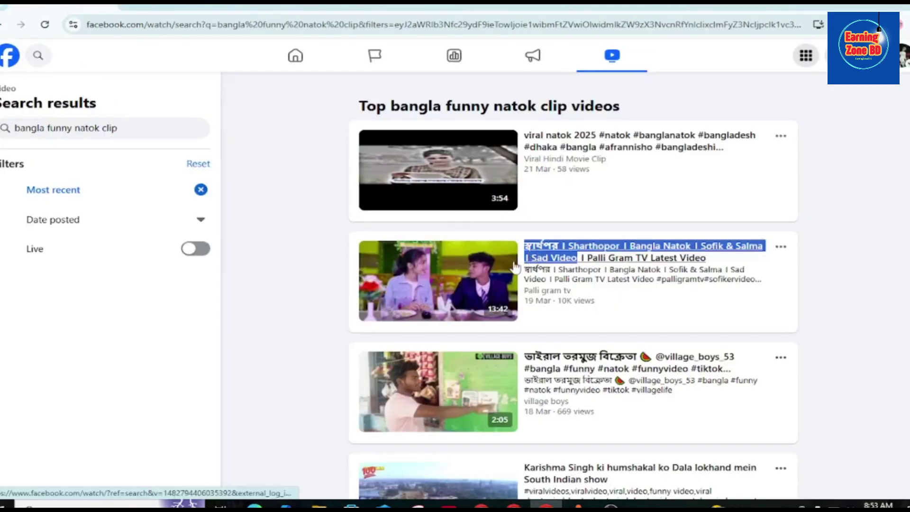
left_click(572, 258)
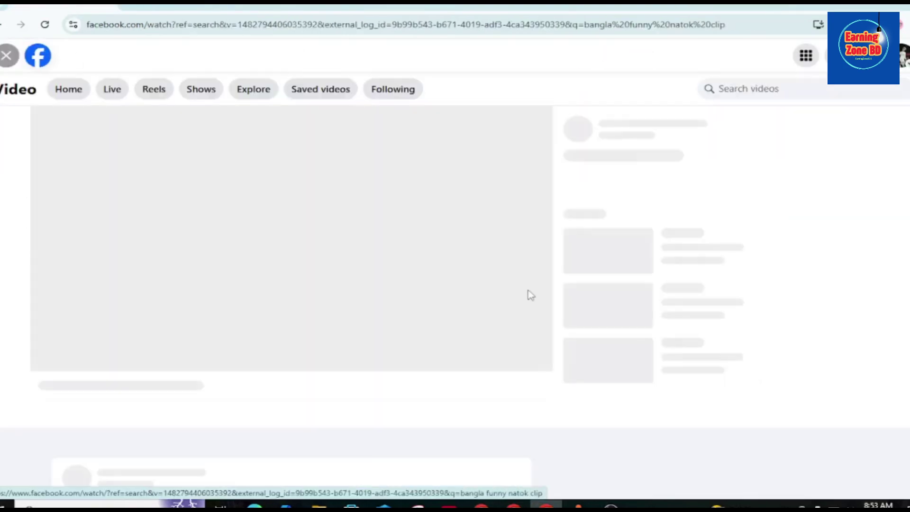
Look through the existing comments on the Sharthopor video
scroll(521, 384, "up", 4)
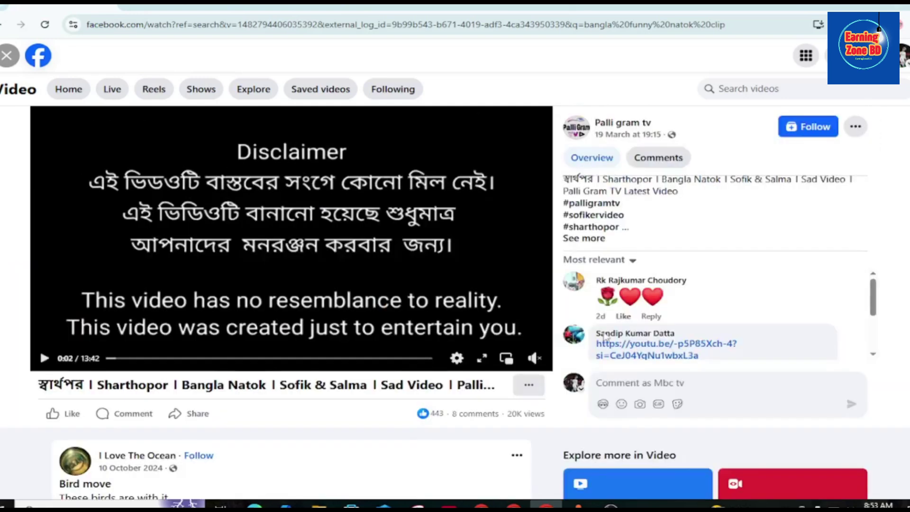
scroll(727, 309, "down", 4)
scroll(737, 239, "up", 3)
scroll(729, 268, "down", 3)
scroll(726, 274, "up", 3)
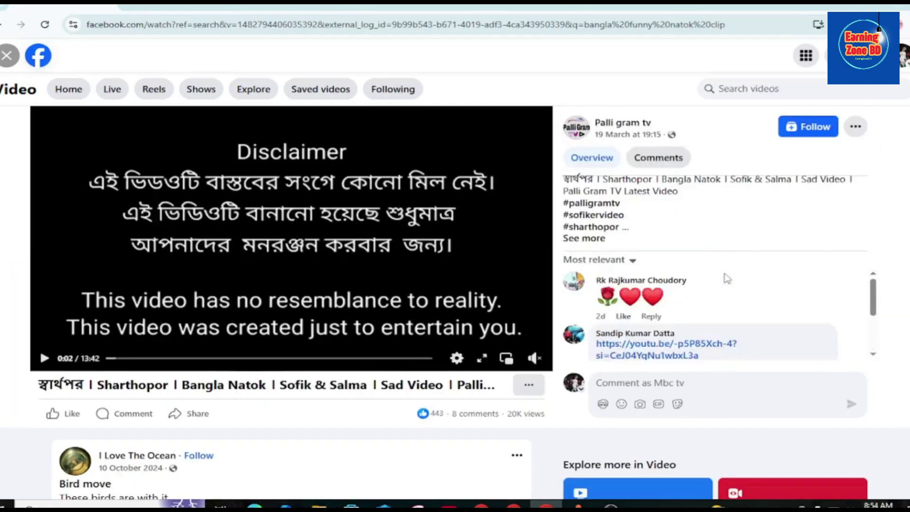
scroll(727, 289, "down", 2)
scroll(727, 289, "up", 2)
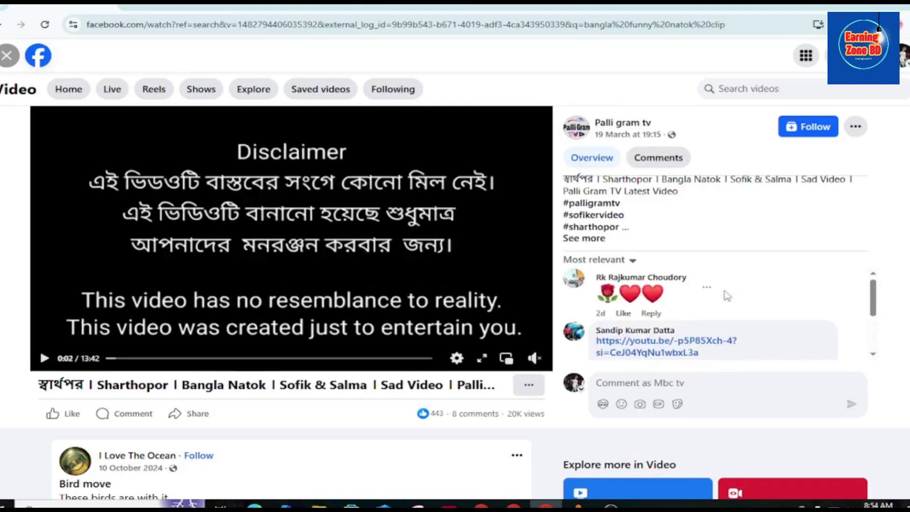
scroll(727, 292, "down", 2)
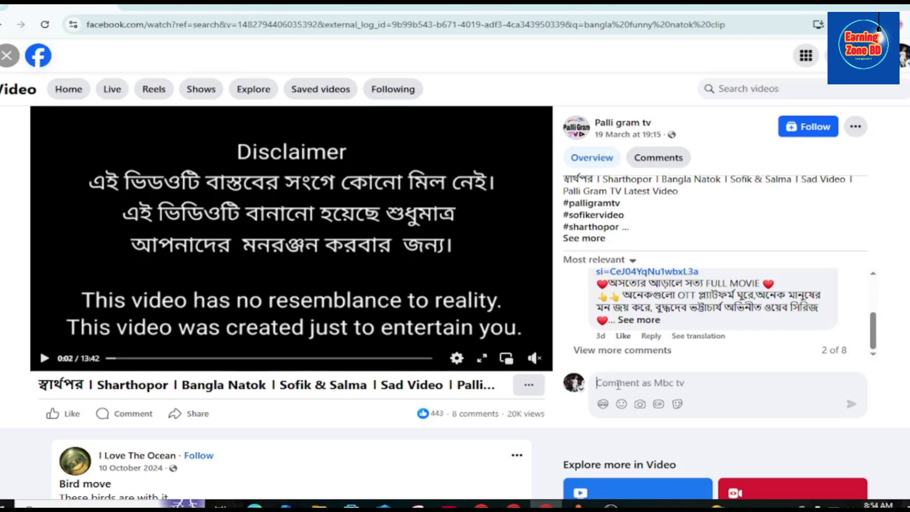
Draft a comment on the video with the copied short URL, preceded by the text "whach full video"
key("ctrl+v")
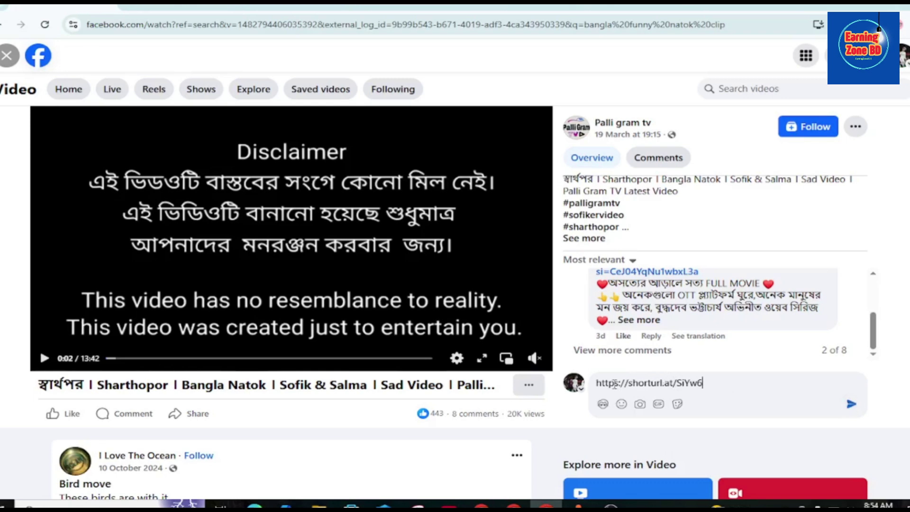
left_click(596, 383)
type("whach full video")
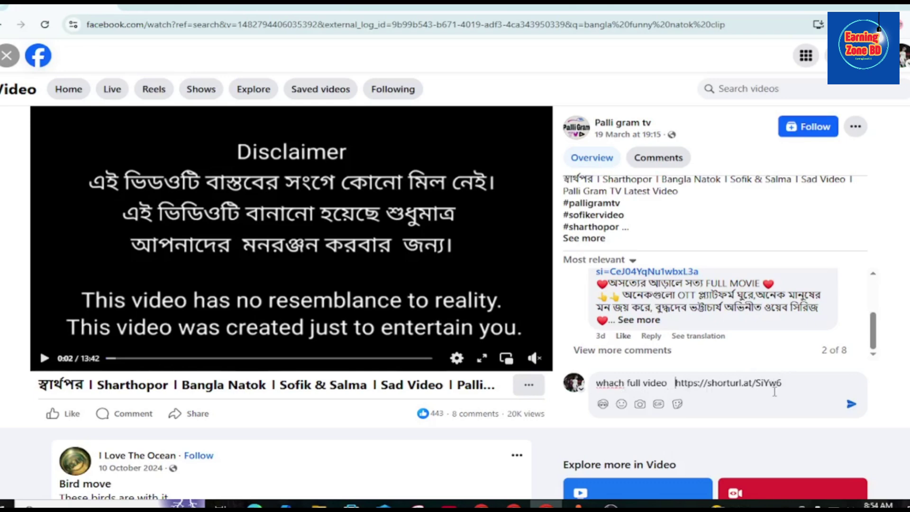
Insert three red heart and three right-pointing hand emojis between the comment's text and the short URL
right_click(675, 383)
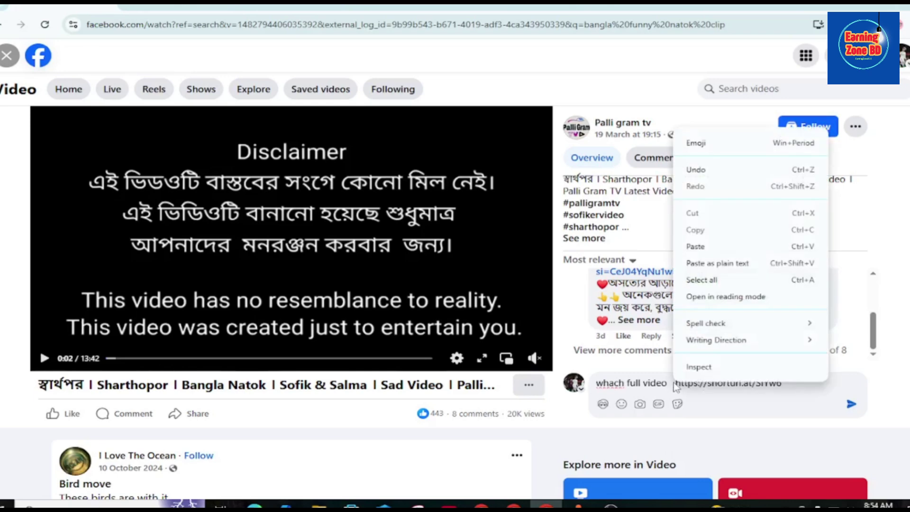
left_click(672, 384)
right_click(672, 384)
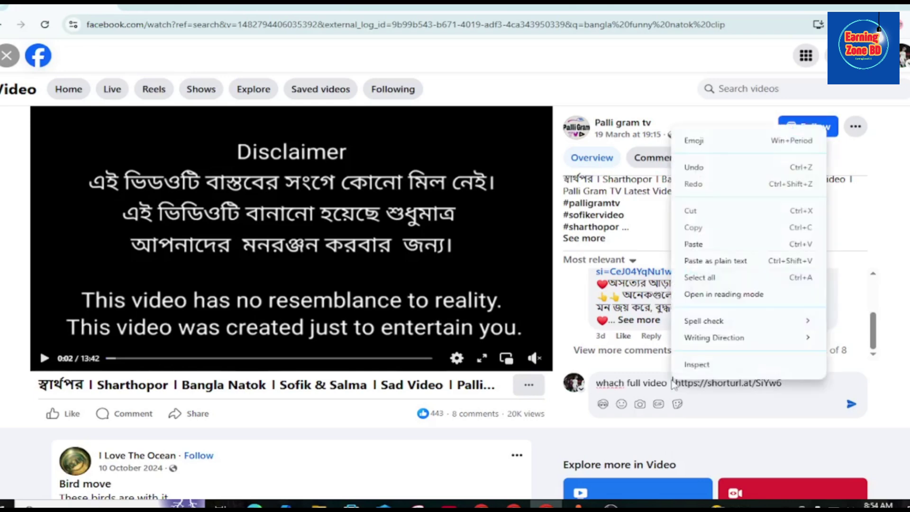
left_click(693, 143)
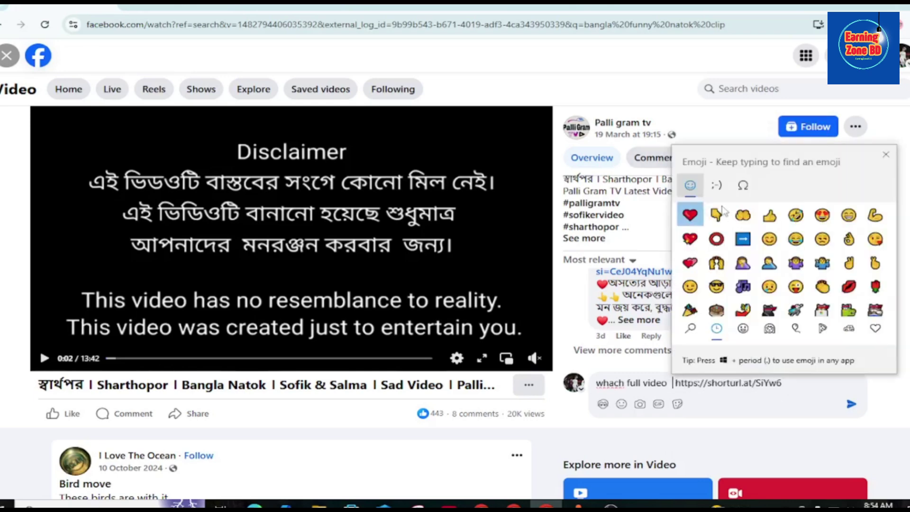
left_click(702, 220)
left_click(701, 220)
left_click(701, 219)
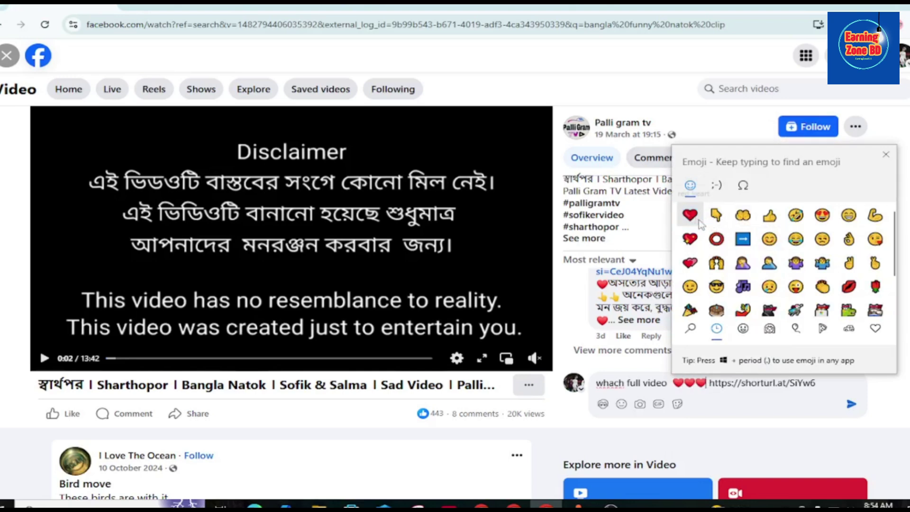
scroll(763, 300, "down", 2)
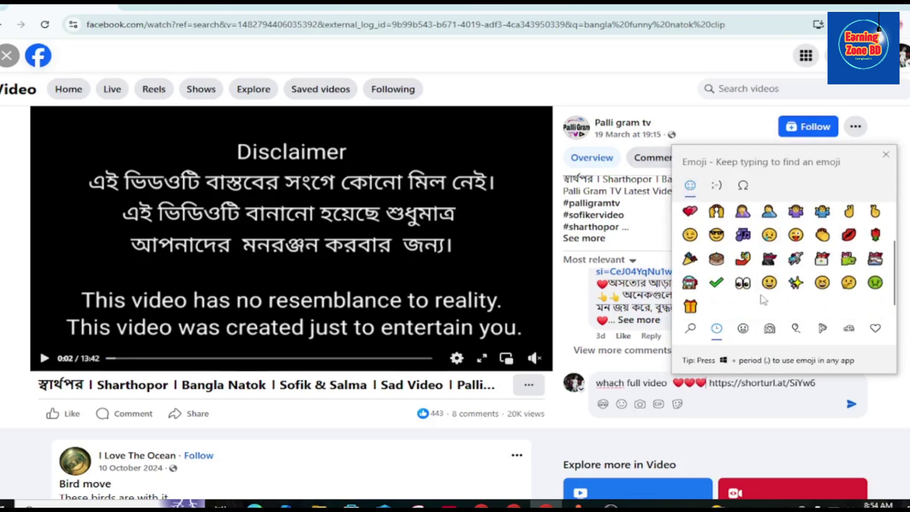
left_click(743, 328)
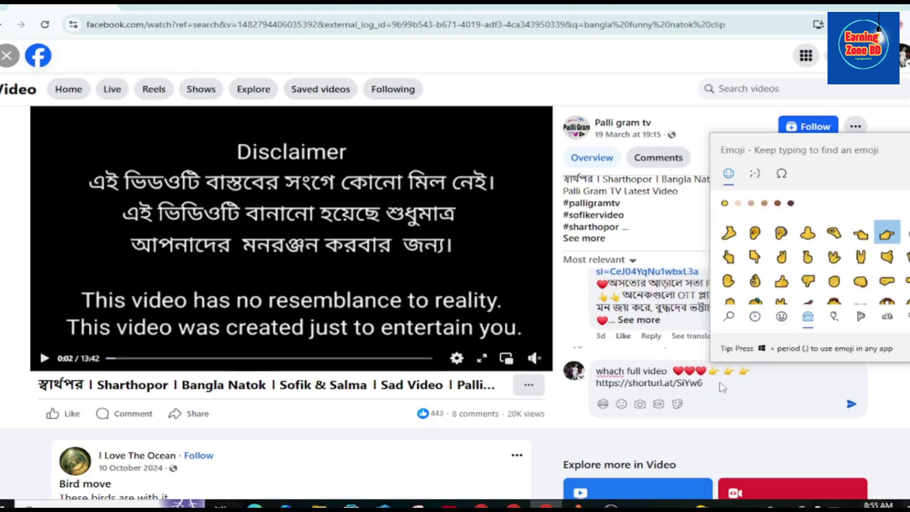
left_click(758, 370)
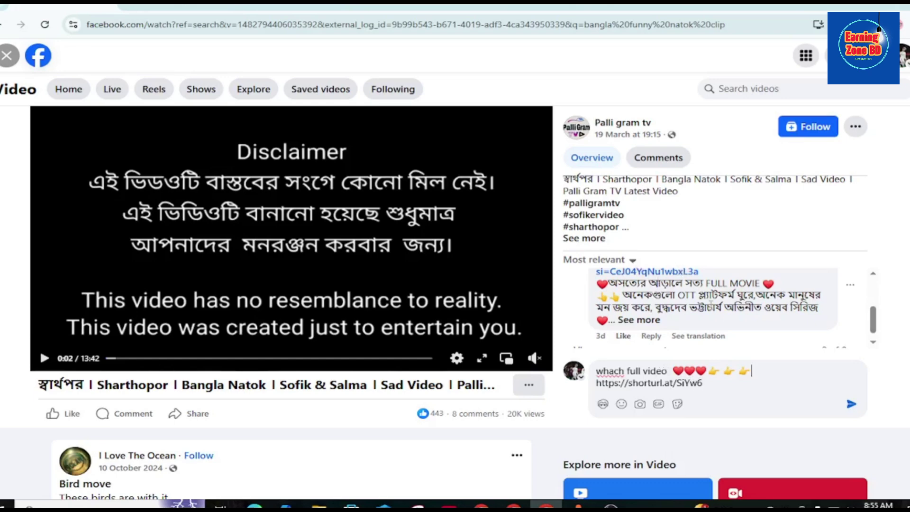
Post the drafted comment with the short URL on the Sharthopor video
scroll(704, 316, "up", 2)
scroll(692, 320, "down", 2)
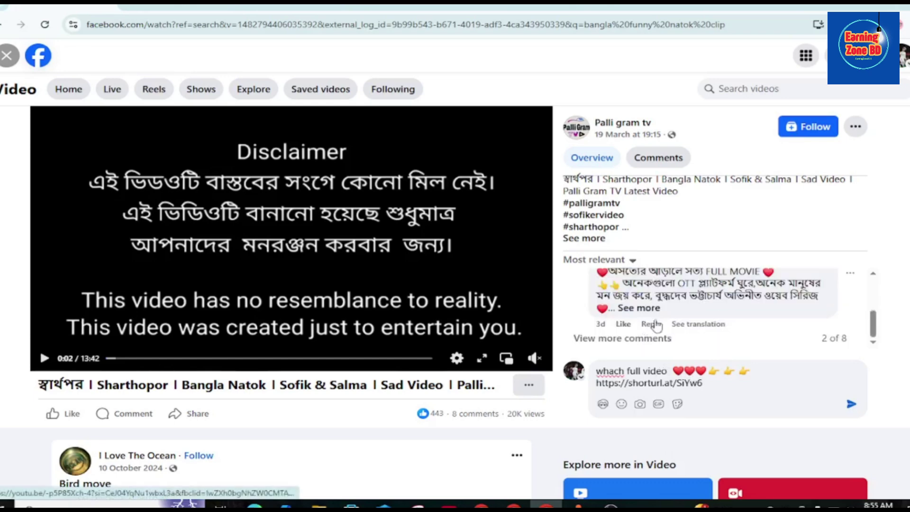
scroll(665, 326, "up", 2)
scroll(666, 326, "down", 2)
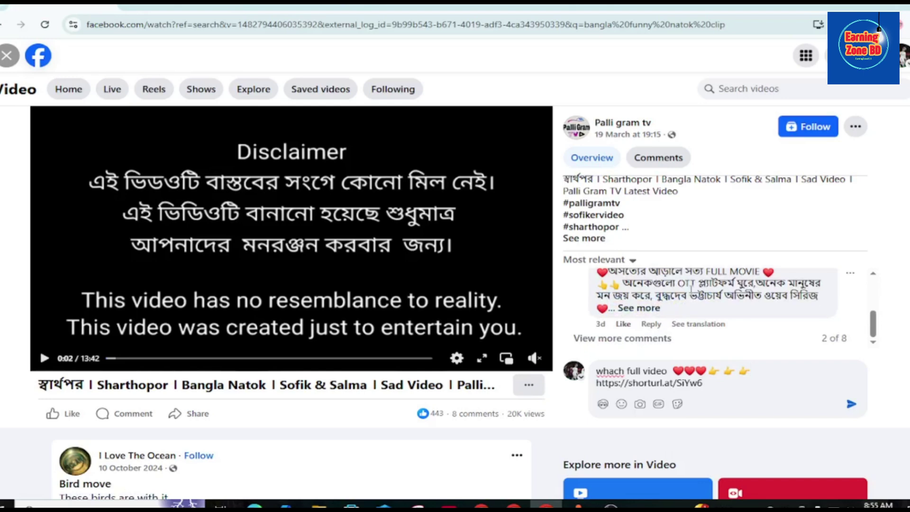
scroll(687, 298, "down", 3)
scroll(686, 303, "up", 2)
scroll(695, 247, "up", 2)
scroll(695, 246, "down", 3)
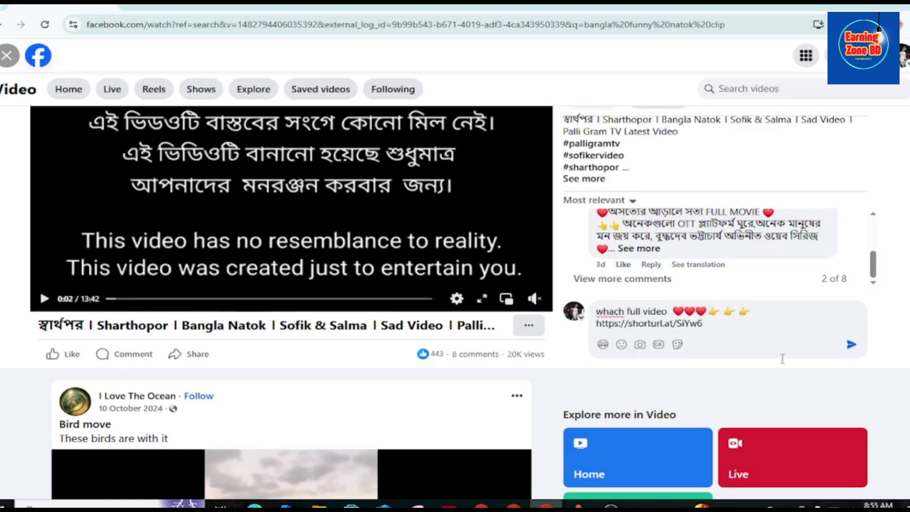
left_click(850, 344)
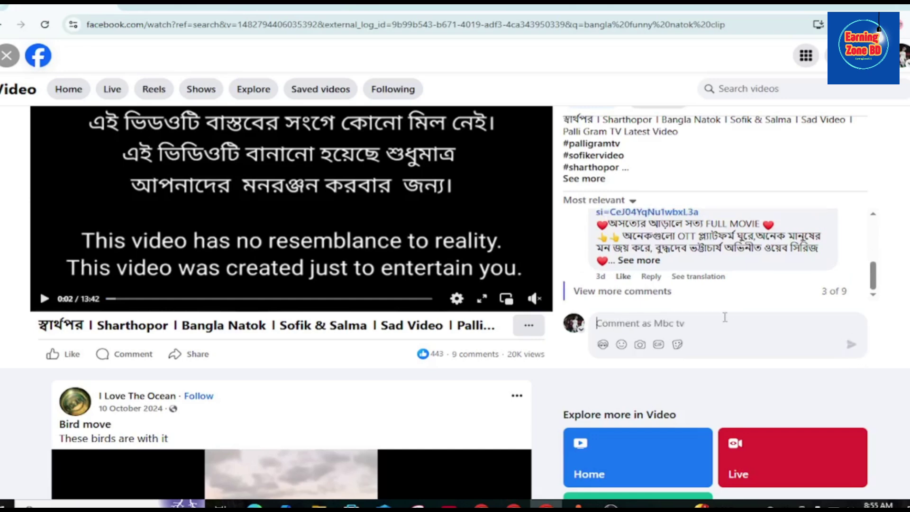
Find the posted comment and open its short link to check the blog post's Watch Now and Download Now images
scroll(725, 317, "up", 1)
scroll(707, 350, "down", 1)
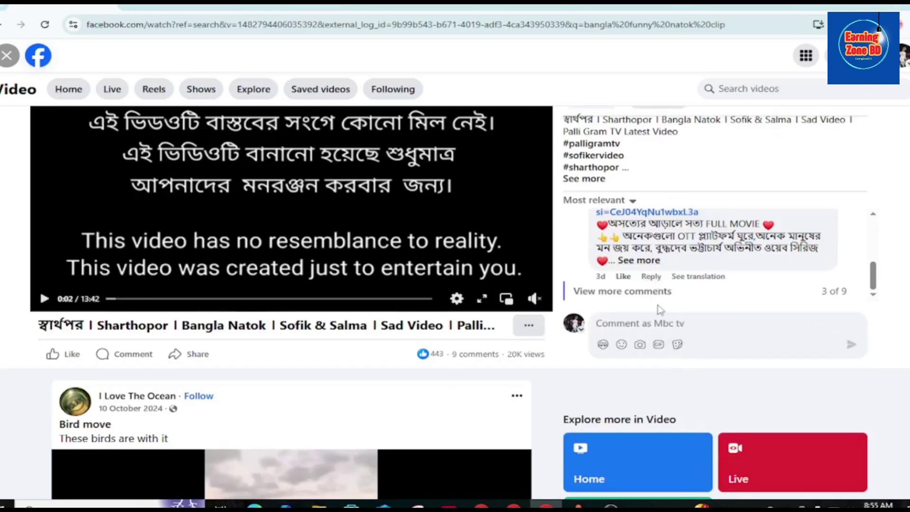
scroll(660, 308, "up", 1)
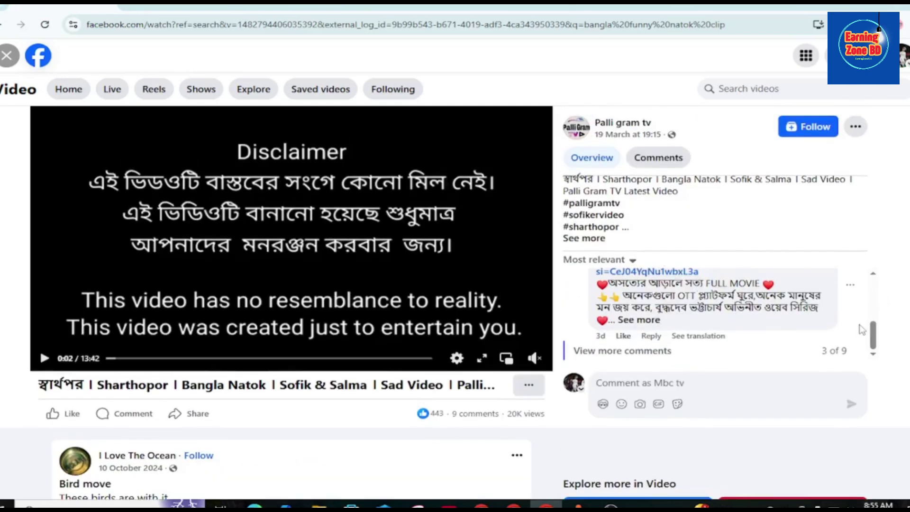
scroll(872, 334, "up", 5)
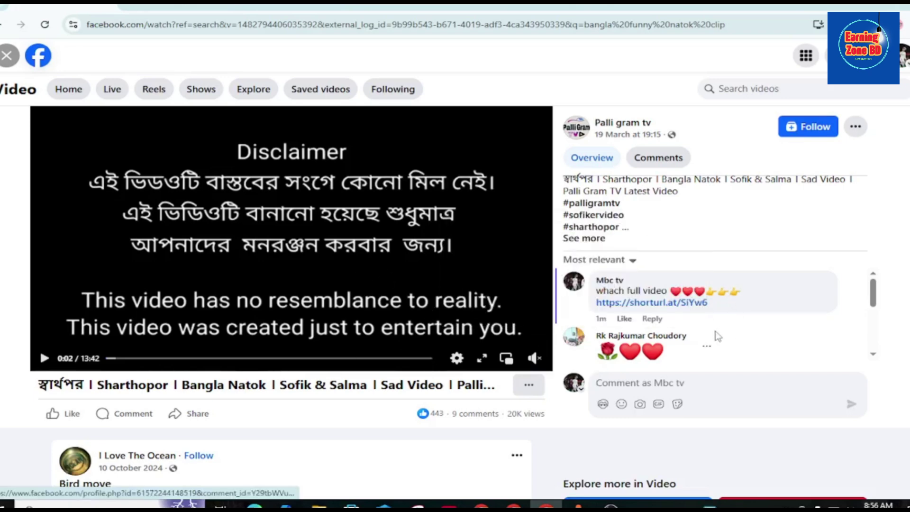
left_click(657, 309)
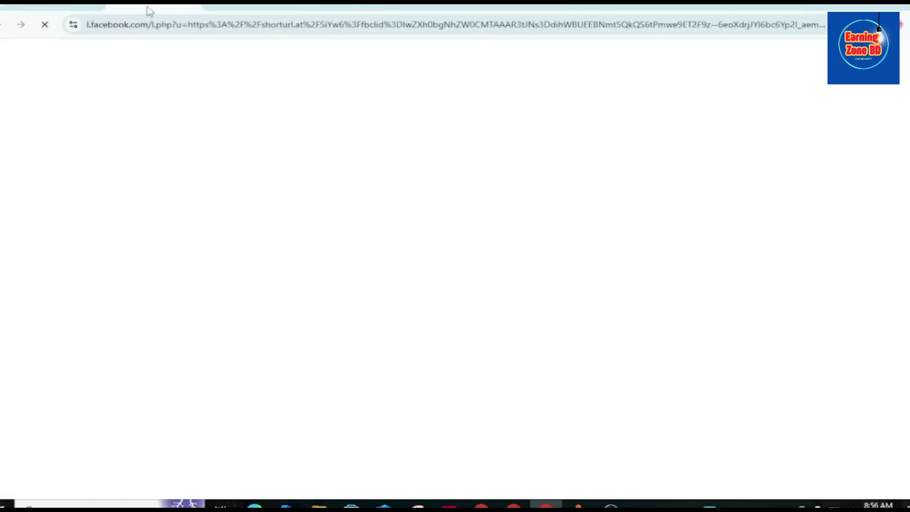
scroll(275, 251, "down", 2)
scroll(280, 251, "down", 5)
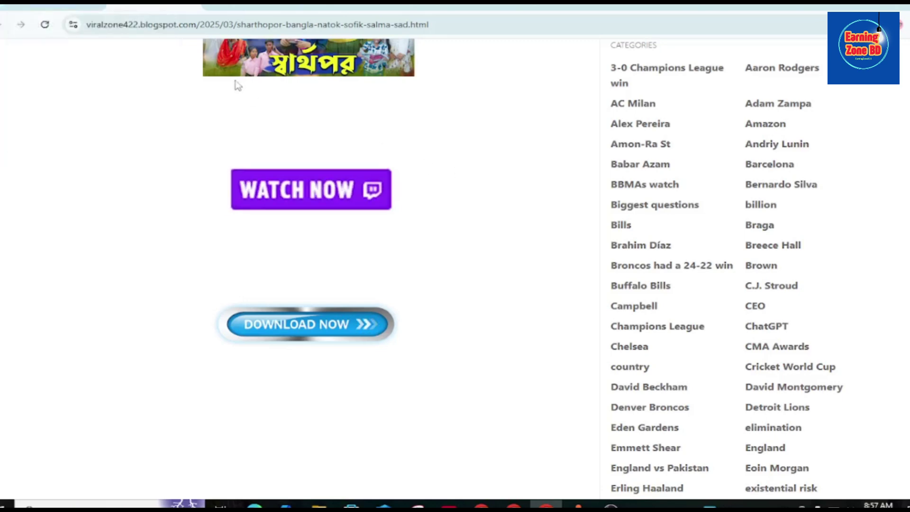
Switch back to the list of direct links in Adsterra
key("alt+Tab")
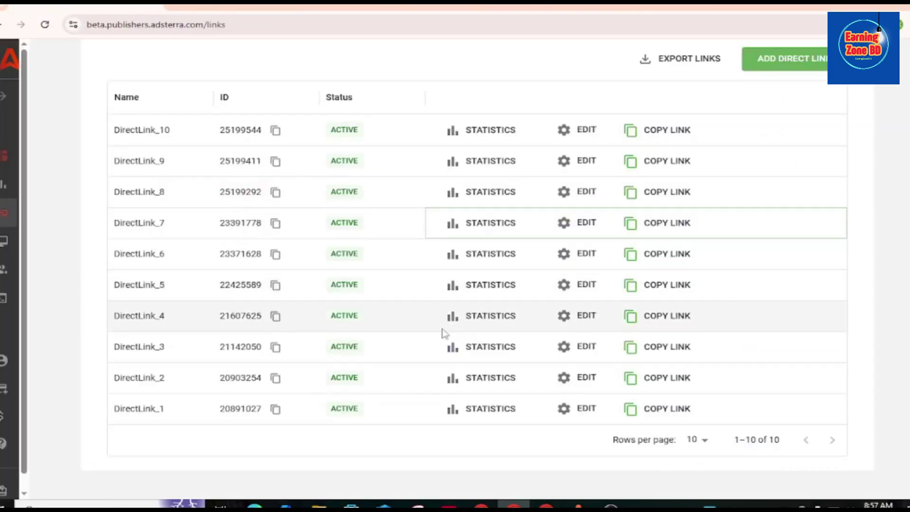